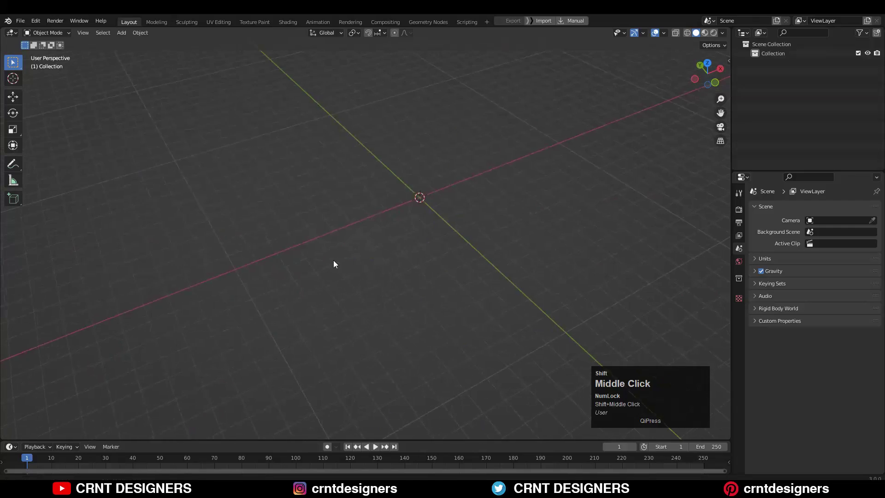
Add a plane mesh at the world origin.
key("shift+a")
mouse_move(374, 267)
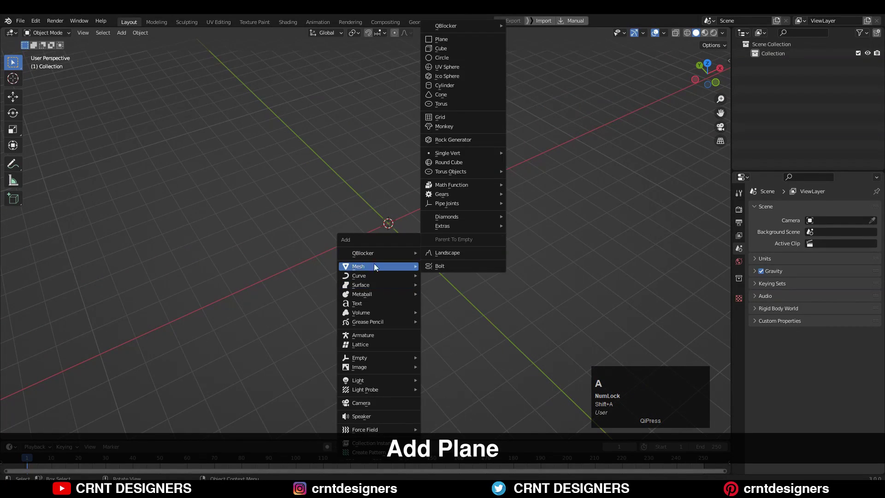
left_click(456, 39)
scroll(456, 239, "up", 6)
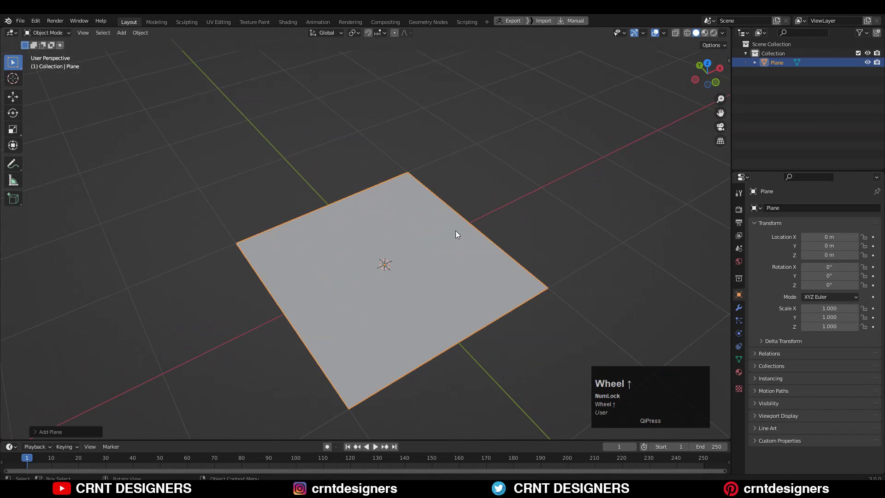
Subdivide the whole plane four times in Edit Mode to form a 16 by 16 grid.
key("Tab")
right_click(403, 232)
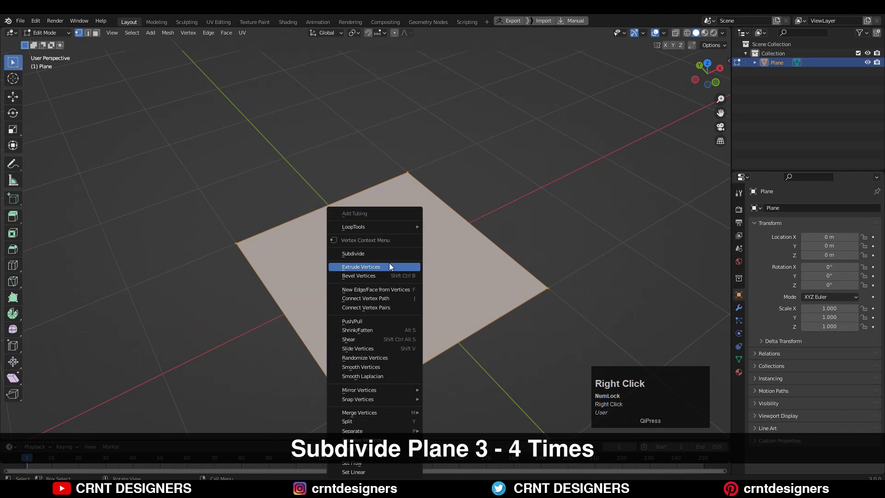
left_click(388, 256)
right_click(404, 253)
left_click(405, 253)
right_click(404, 253)
left_click(405, 252)
right_click(404, 253)
left_click(405, 253)
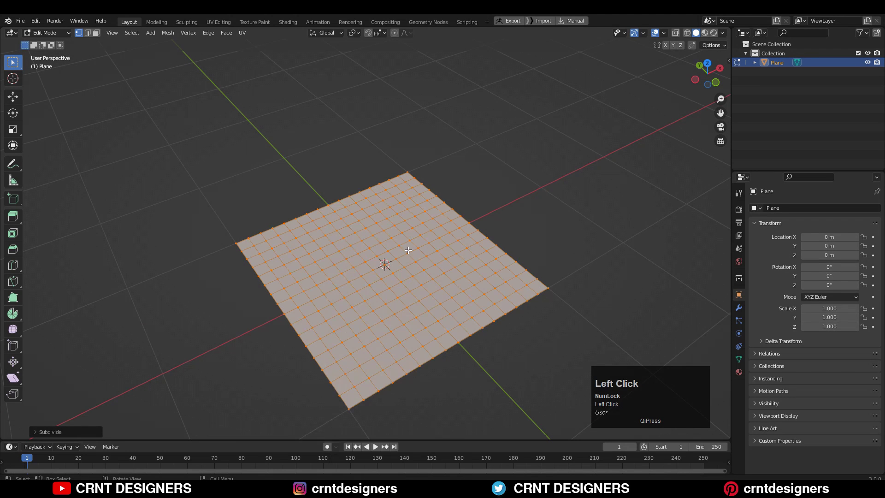
In top view, select three 2×2 face blocks in a column left of centre and round them with LoopTools Circle.
middle_click_drag(468, 201, 473, 249)
left_click(711, 75)
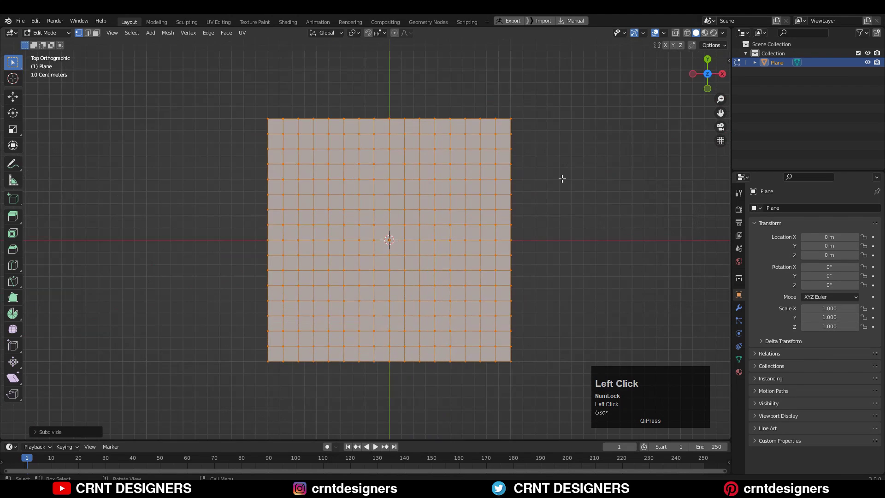
left_click(561, 179)
middle_click_drag(143, 155, 172, 189, "shift")
scroll(392, 187, "up", 1)
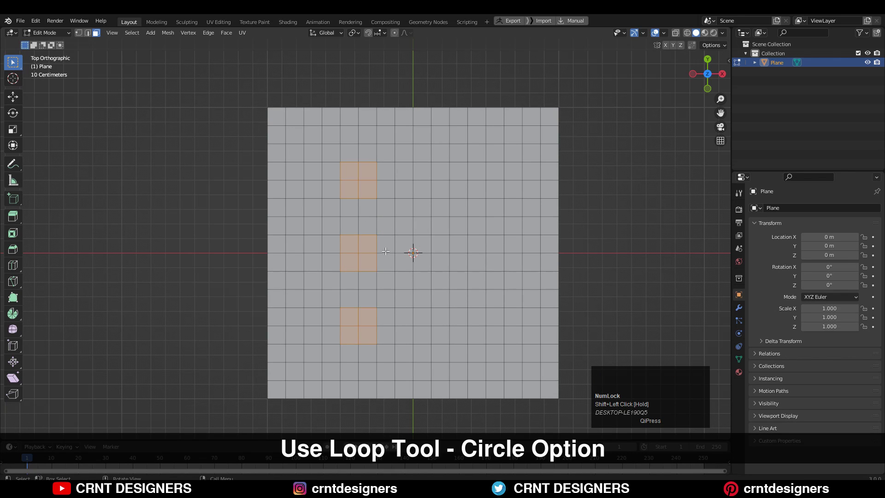
right_click(510, 241)
left_click(599, 238)
Set the pivot point to Individual Origins and scale the three circular face groups by 1.2.
key("s")
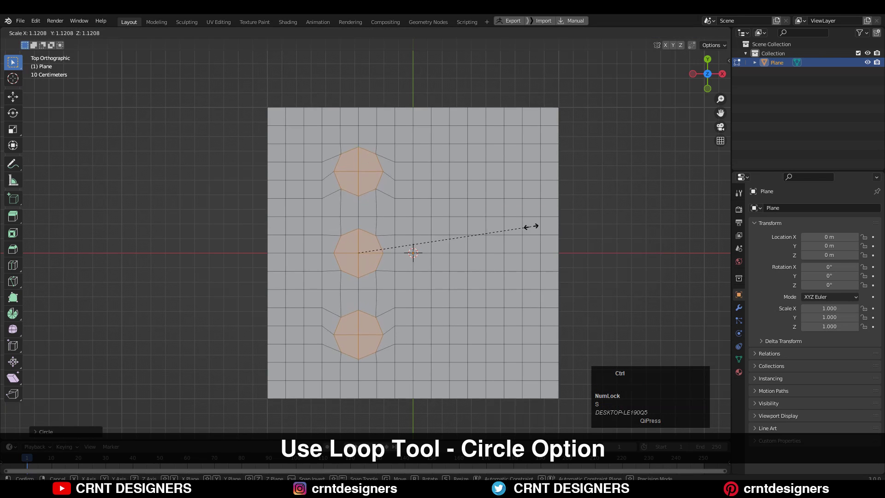
key("Escape")
left_click(357, 32)
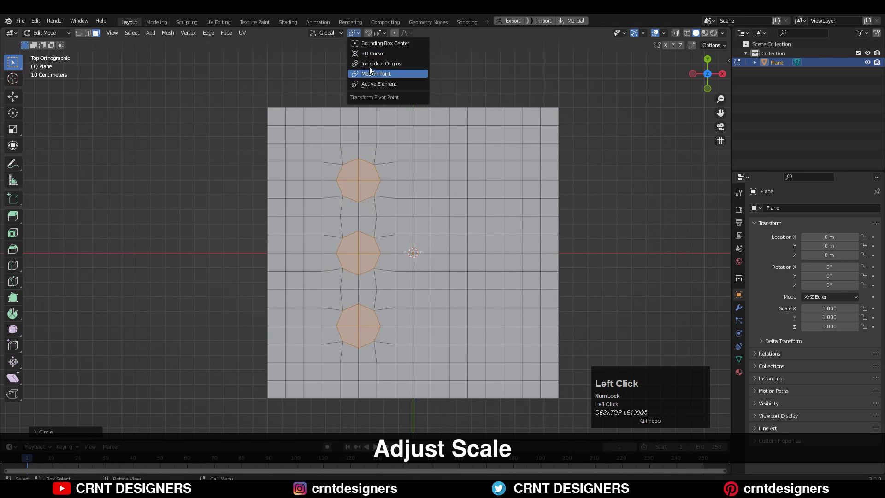
left_click(370, 67)
key("s")
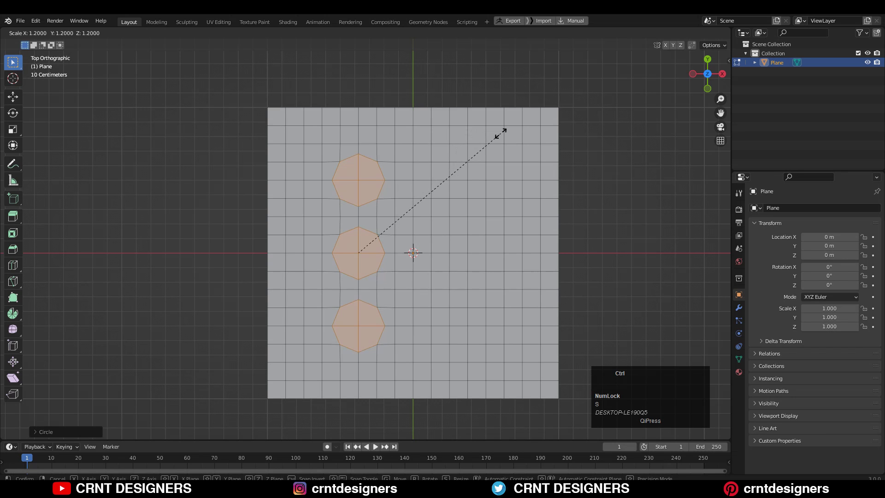
left_click(500, 132)
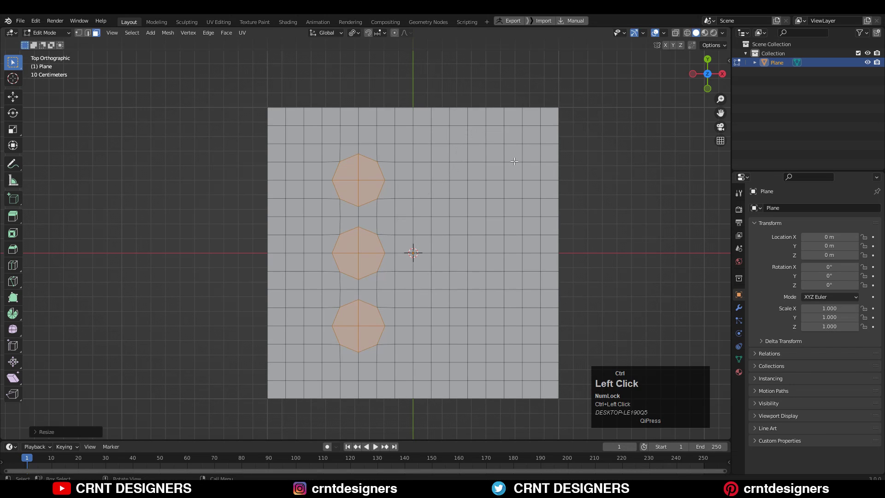
Inset the three circular face groups slightly to leave a thin rim around each.
scroll(500, 132, "up", 2)
middle_click_drag(544, 154, 545, 151, "shift")
key("i")
left_click(545, 151)
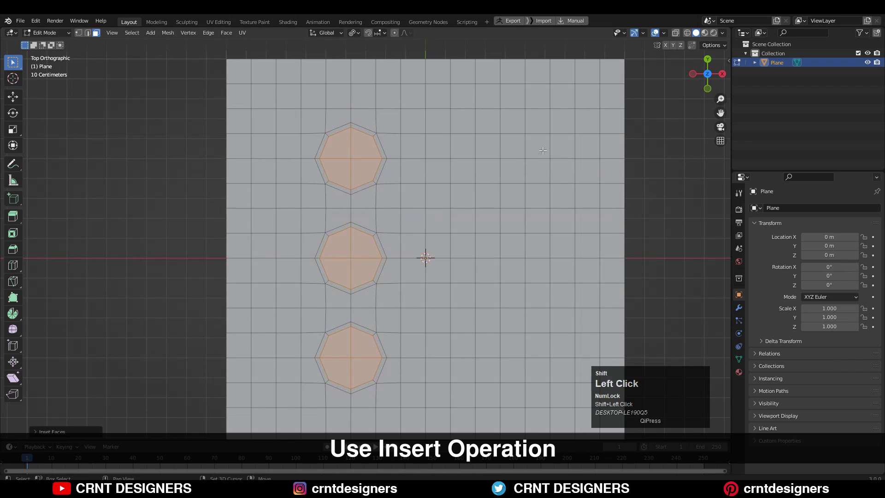
Delete the inner faces of the three circles to open up holes.
scroll(465, 159, "down", 4)
key("x")
left_click(438, 179)
scroll(344, 307, "up", 2)
Symmetrize the entire mesh across the X axis to copy the three holes onto the right half.
key("a")
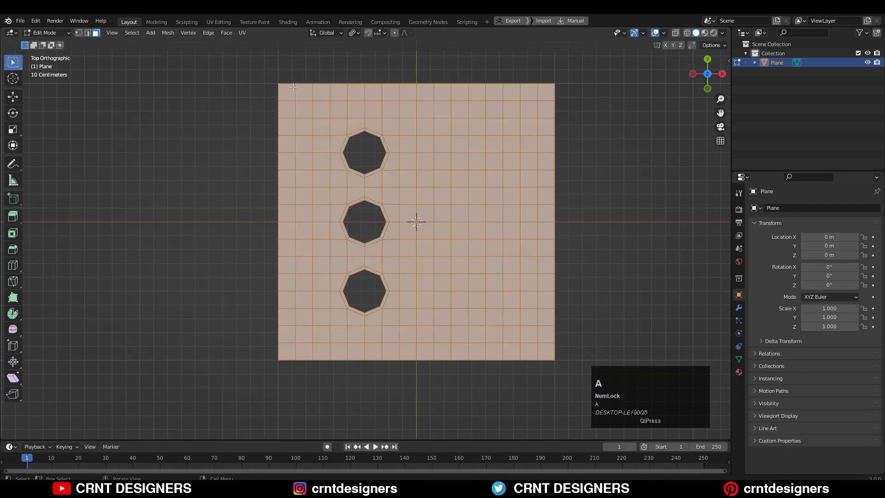
left_click(167, 33)
left_click(193, 161)
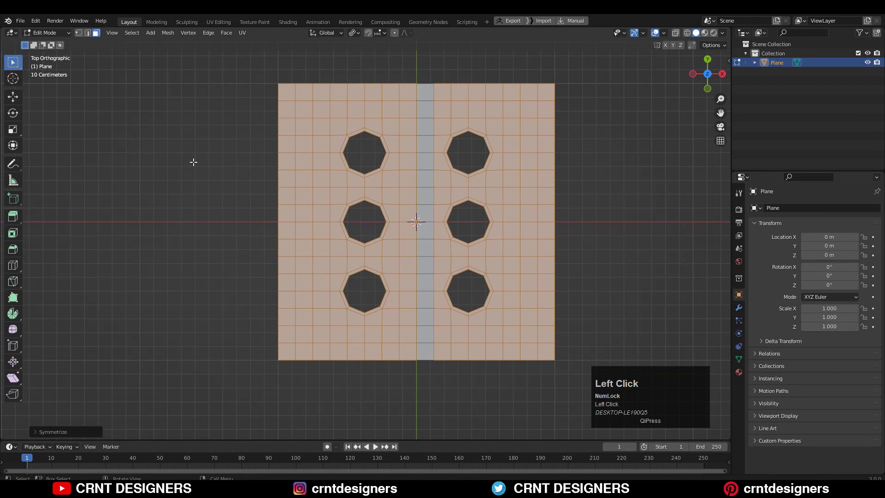
Delete the outermost face columns along the plate's left and right edges.
left_click(257, 67)
scroll(267, 81, "up", 1)
left_click(252, 94, "alt")
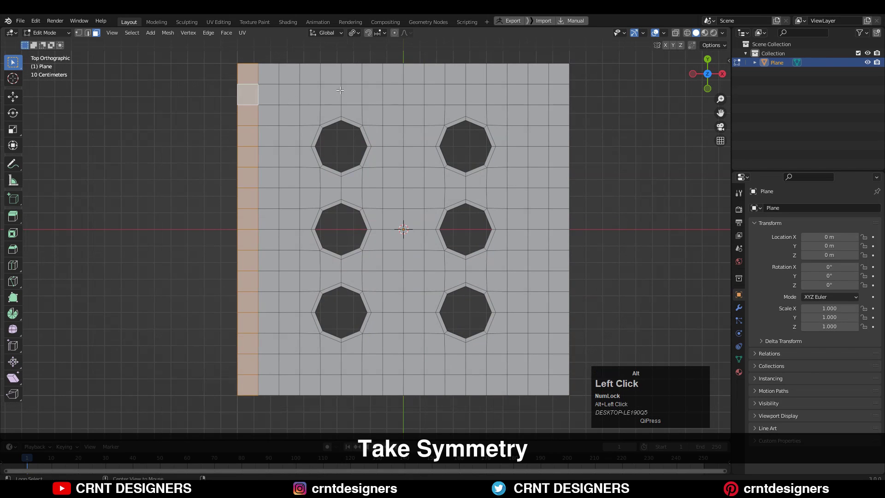
left_click(565, 84, "alt+shift")
key("x")
left_click(590, 122)
scroll(590, 124, "down", 2)
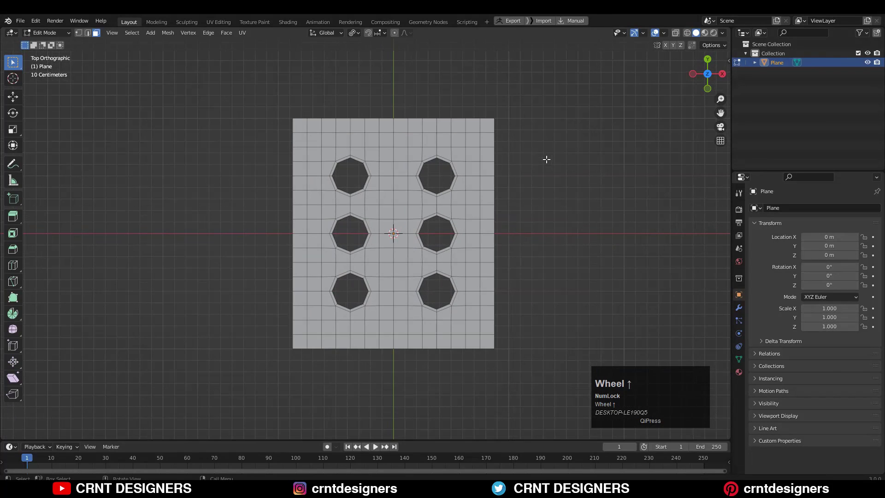
Move the vertices along the middle of the plate's left edge inward, leaving the upper and lower corners in place.
left_click_drag(269, 172, 324, 266)
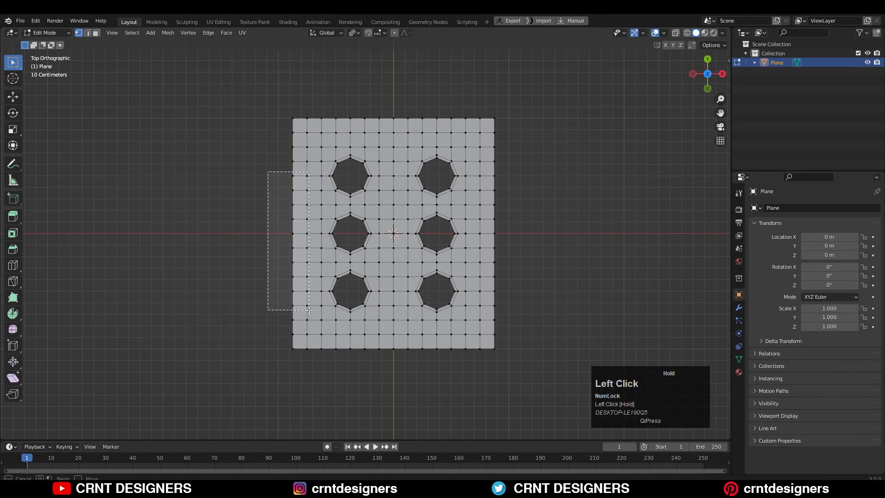
left_click_drag(309, 310, 308, 310)
scroll(323, 286, "up", 3)
left_click_drag(225, 122, 258, 359)
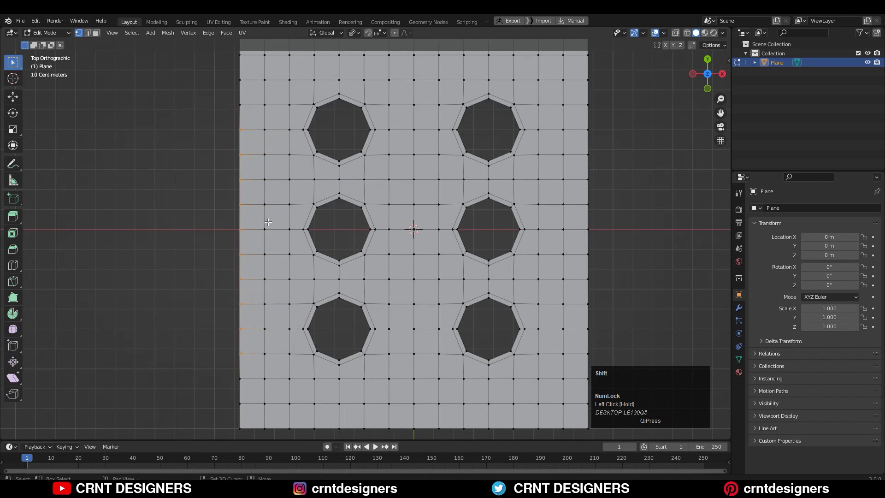
left_click_drag(220, 87, 247, 376, "shift")
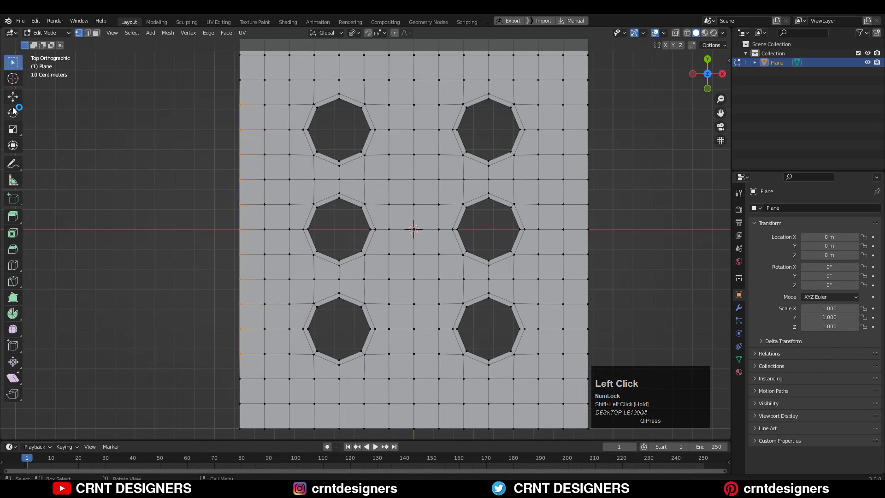
left_click_drag(269, 231, 292, 233, "ctrl")
Move the second-column vertices at the plate's upper-left and lower-left corners outward toward the left edge.
scroll(292, 233, "down", 2)
middle_click_drag(292, 233, 296, 280, "shift")
left_click_drag(292, 121, 310, 182)
left_click_drag(326, 160, 308, 161, "ctrl")
middle_click_drag(324, 215, 370, 104, "shift")
left_click_drag(349, 267, 341, 300, "shift")
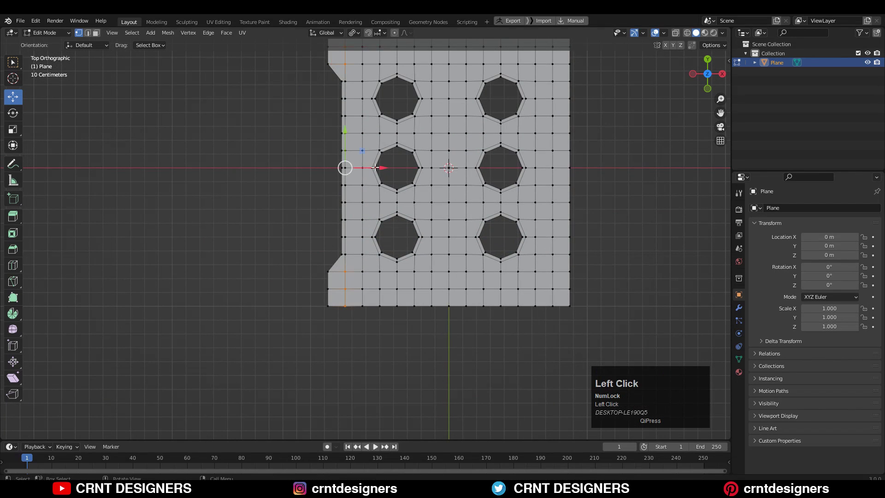
left_click_drag(375, 167, 362, 167, "ctrl")
Add a vertical loop cut near the plate's left edge, running parallel to the notched outline.
left_click(276, 146)
middle_click_drag(276, 146, 256, 256, "shift")
scroll(300, 184, "up", 2)
mouse_move(312, 151)
middle_mouse_down("shift")
mouse_move(290, 199)
mouse_move(327, 148)
middle_mouse_up("shift")
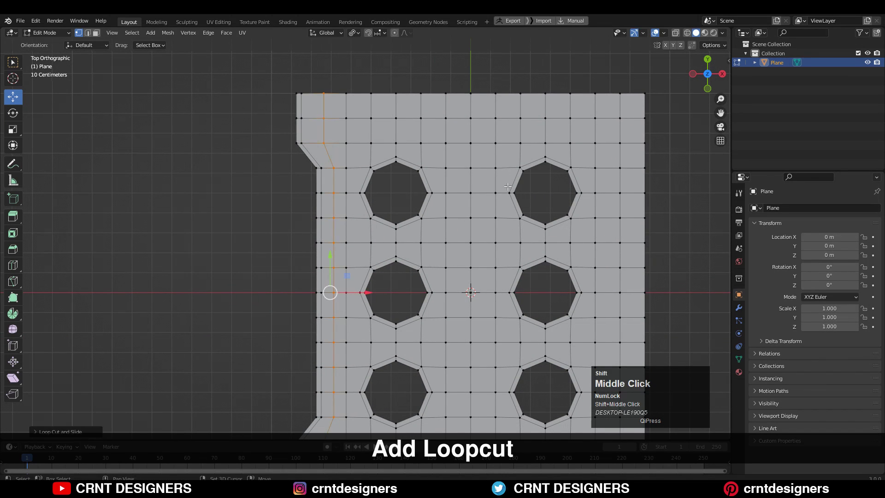
Symmetrize the whole mesh across the X axis to give the right side the same notched outline.
middle_click_drag(508, 187, 452, 95, "shift")
key("Tab")
key("Tab")
key("a")
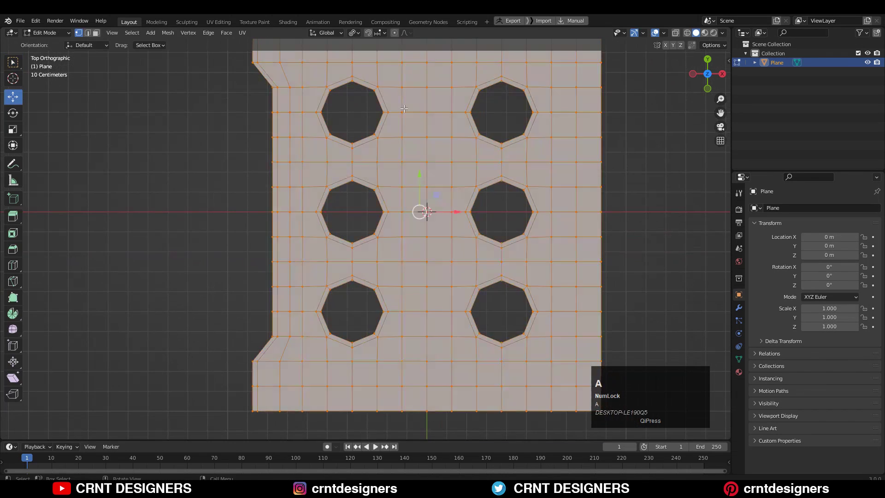
left_click(167, 33)
left_click(205, 163)
scroll(241, 136, "down", 4)
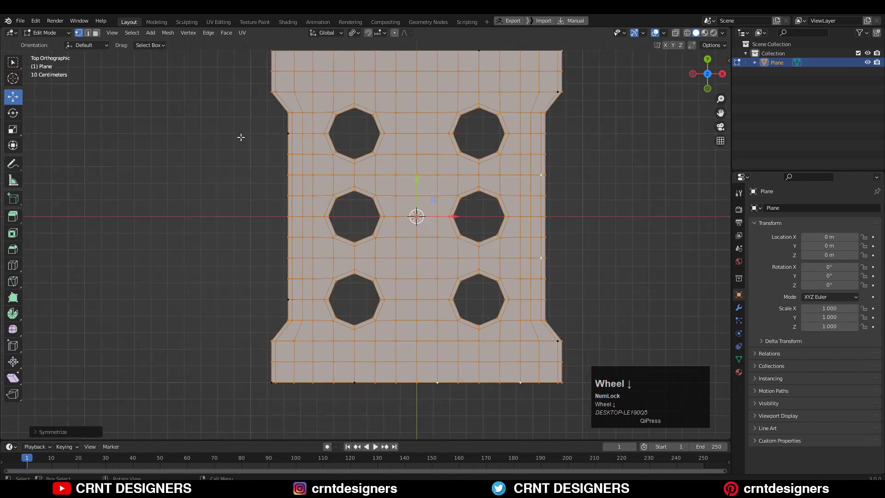
scroll(551, 161, "up", 2)
left_click(551, 162)
Add a supporting horizontal loop cut close to the plate's top edge.
scroll(411, 170, "up", 1)
middle_click_drag(370, 171, 388, 238, "shift")
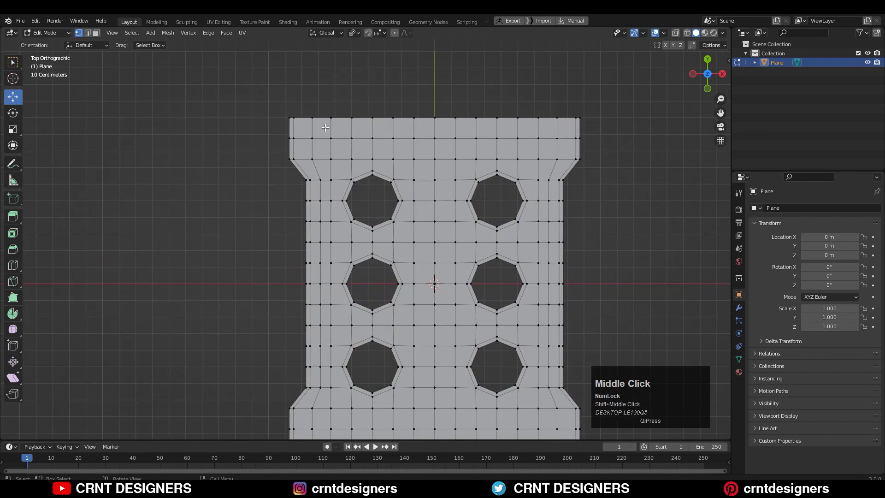
key("ctrl+r")
left_click(317, 128)
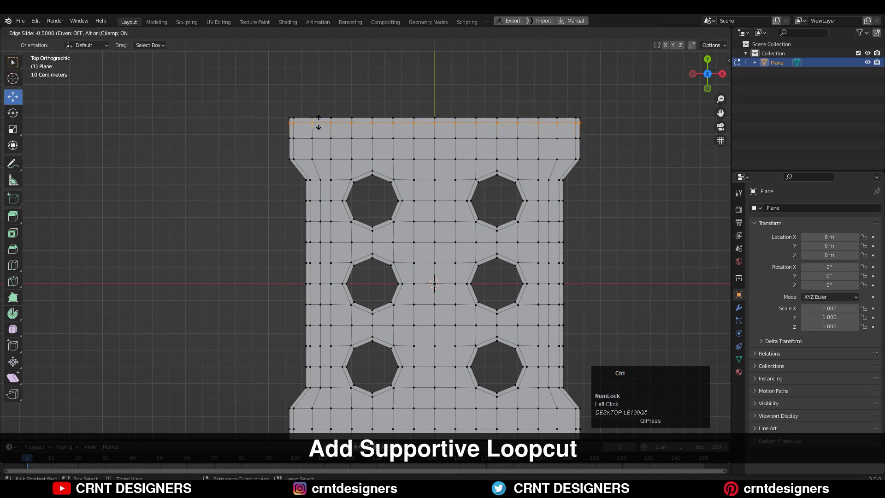
left_click(318, 122)
Add a supporting horizontal loop cut close to the plate's bottom edge with an edge slide of 0.8.
middle_click_drag(434, 138, 452, 44, "shift")
key("ctrl+r")
left_click(332, 352)
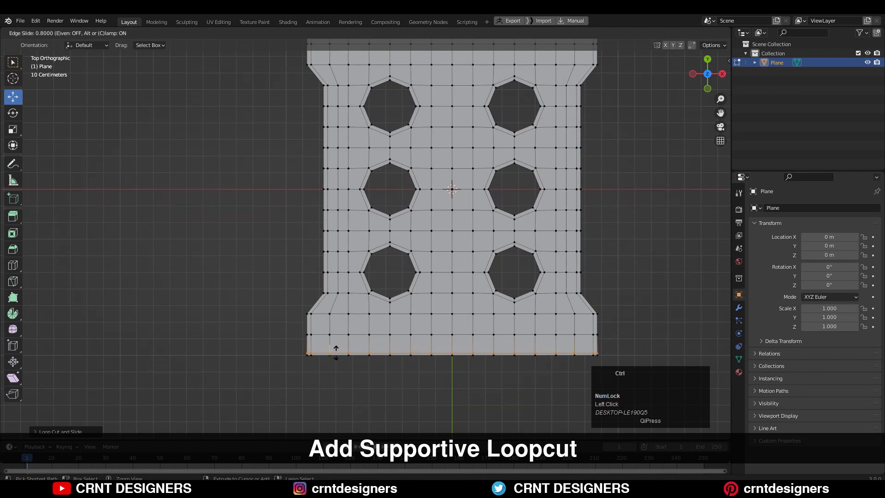
left_click(336, 352)
left_click(592, 237)
middle_click_drag(593, 237, 588, 292, "shift")
key("Tab")
scroll(557, 258, "down", 3)
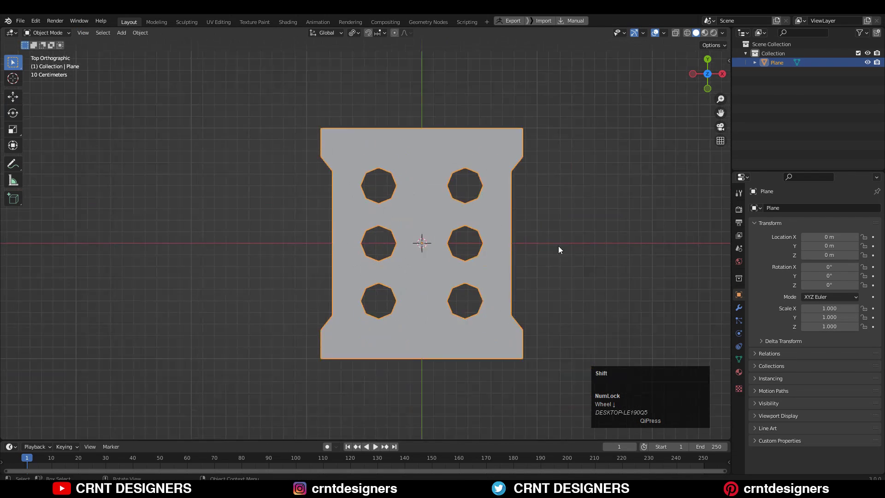
Extrude all of the plate's faces along the Z axis to give it a small thickness.
middle_click_drag(549, 258, 568, 227, "shift")
key("Tab")
key("a")
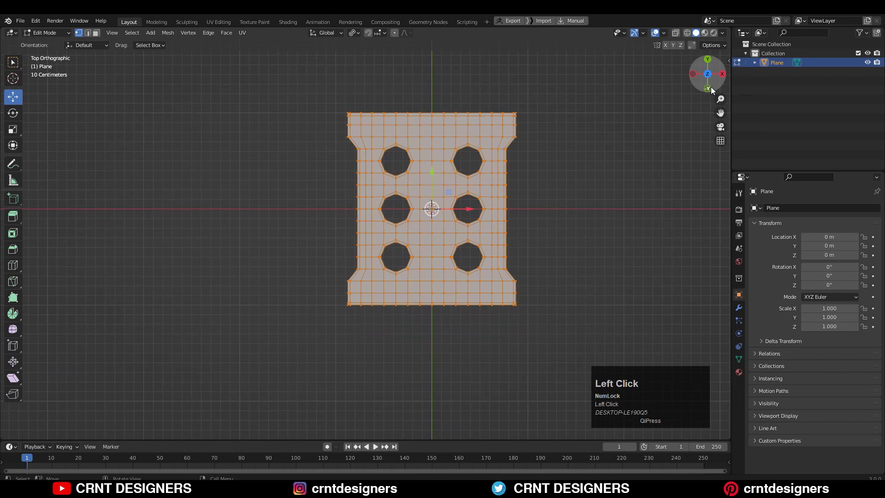
left_click(710, 89)
scroll(532, 170, "up", 4)
key("3")
middle_click_drag(521, 212, 452, 143, "shift")
key("e")
left_click(526, 129)
scroll(458, 123, "down", 3)
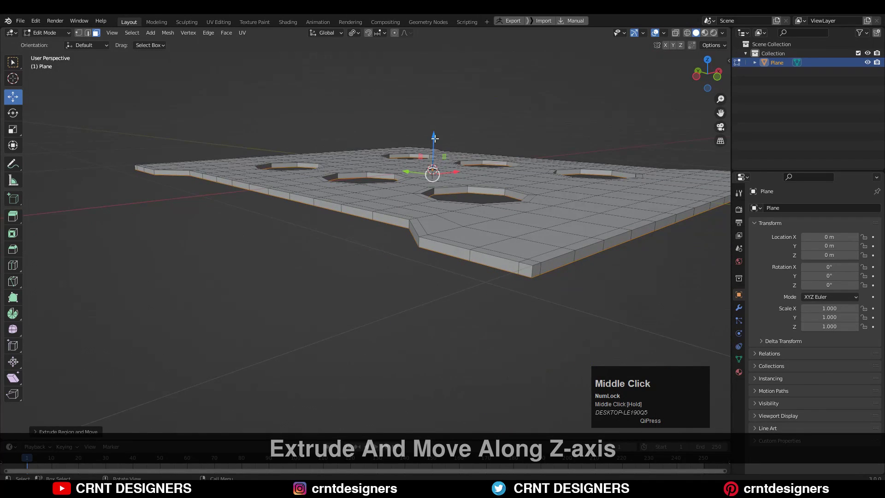
left_click_drag(434, 137, 435, 133)
Add a centred loop cut around the plate's outer side faces and return to Object Mode.
key("ctrl+r")
left_click(544, 268)
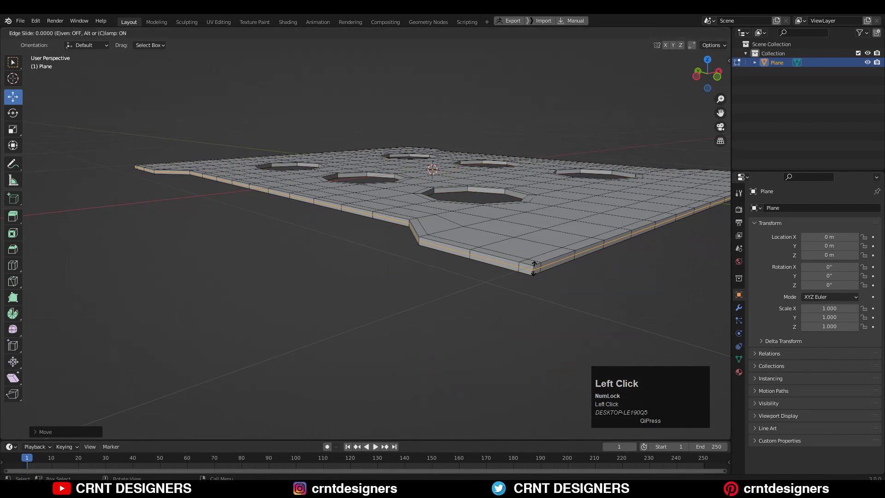
key("Tab")
Add a Subdivision Surface modifier to the plate.
middle_click_drag(596, 187, 698, 233)
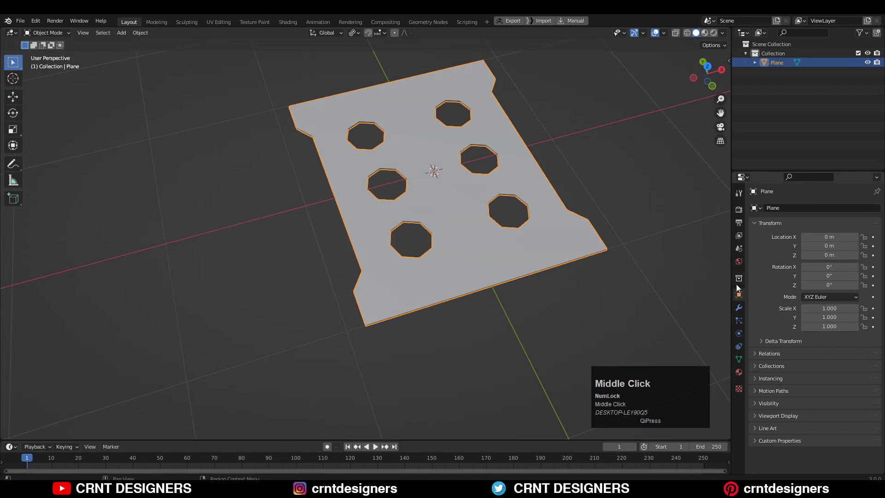
left_click(739, 307)
left_click(767, 208)
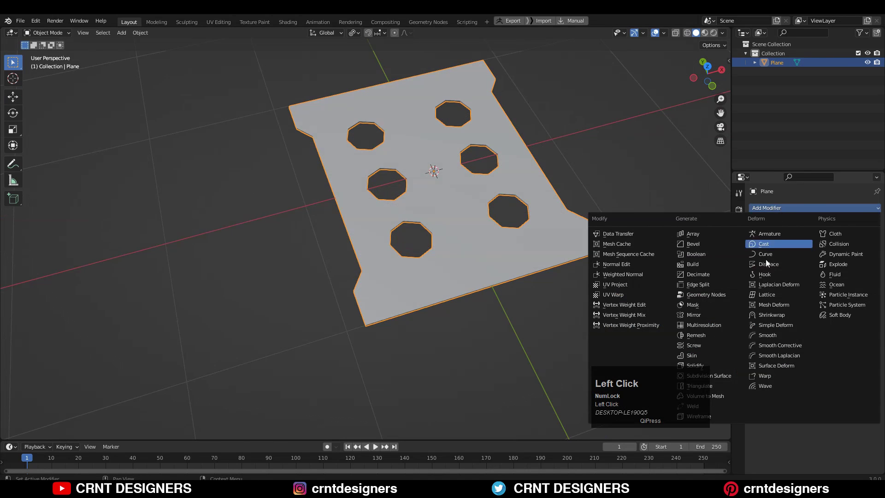
left_click(729, 376)
middle_click_drag(563, 107, 505, 208)
In top view, try a horizontal loop cut just above the upper flare corners and undo it.
left_click(709, 77)
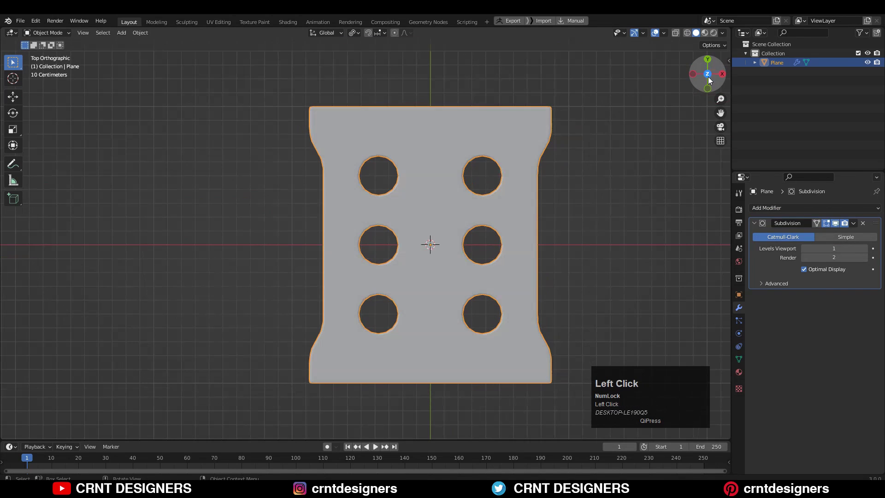
key("Tab")
scroll(387, 139, "up", 2)
key("ctrl+r")
left_click(387, 106)
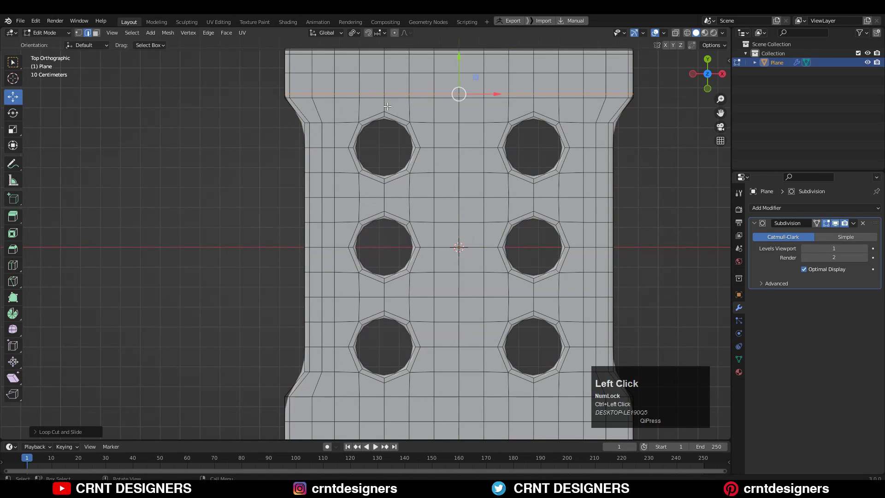
key("Tab")
scroll(387, 107, "down", 4)
scroll(391, 161, "up", 4)
key("ctrl+z")
key("ctrl+z")
Add a horizontal loop cut midway along the face row directly above the upper flare corners.
key("ctrl+r")
left_click(367, 132)
left_click(367, 139)
middle_click_drag(398, 246, 421, 264, "shift")
key("ctrl+r")
left_click(406, 183)
key("ctrl+z")
Add a centred horizontal loop cut through the plate's upper sloped section.
key("ctrl+r")
left_click(408, 157)
right_click(408, 156)
With X-ray on, edge-slide the left-end vertices of the sloped section's loop up close to the upper-left flare corner.
scroll(467, 116, "down", 3)
middle_click_drag(468, 115, 424, 153, "shift")
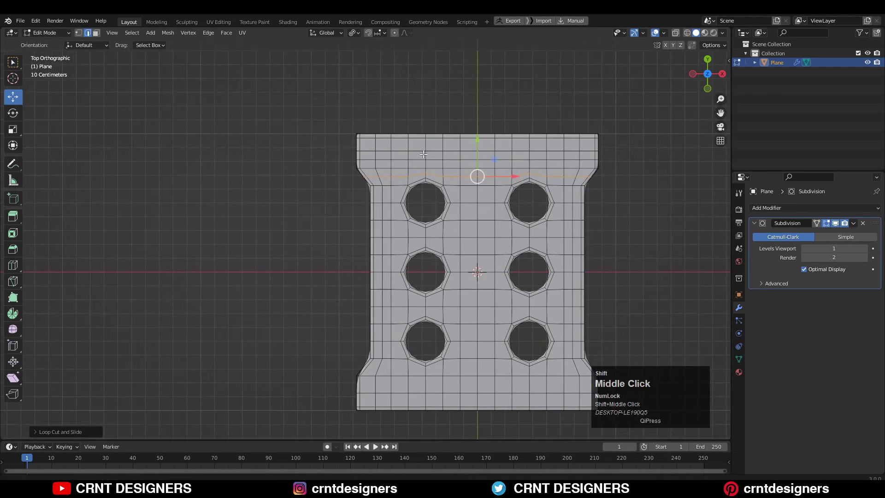
scroll(369, 175, "up", 3)
key("1")
key("alt+z")
left_click_drag(401, 169, 362, 189)
key("g")
key("g")
left_click(443, 198, "ctrl")
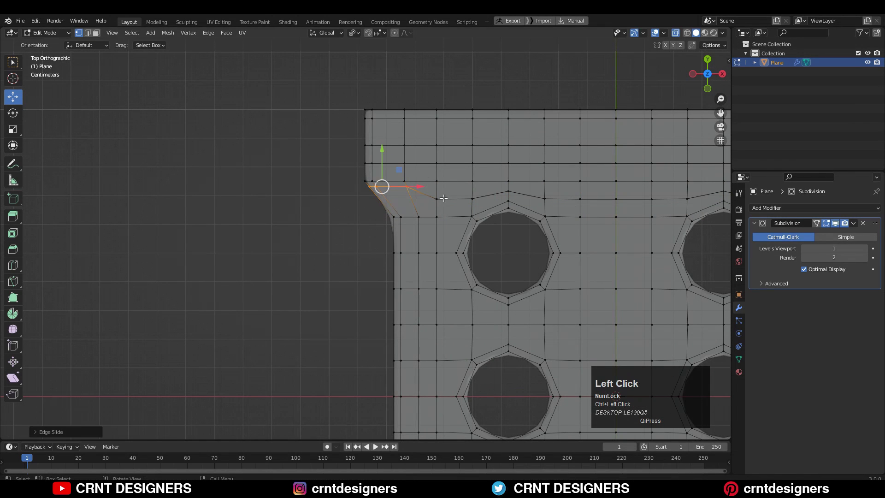
Undo the last edge slide and slide only the sloped section's outermost left-end vertices up toward the upper-left flare corner.
key("ctrl+z")
left_click(416, 205, "shift")
key("g")
key("g")
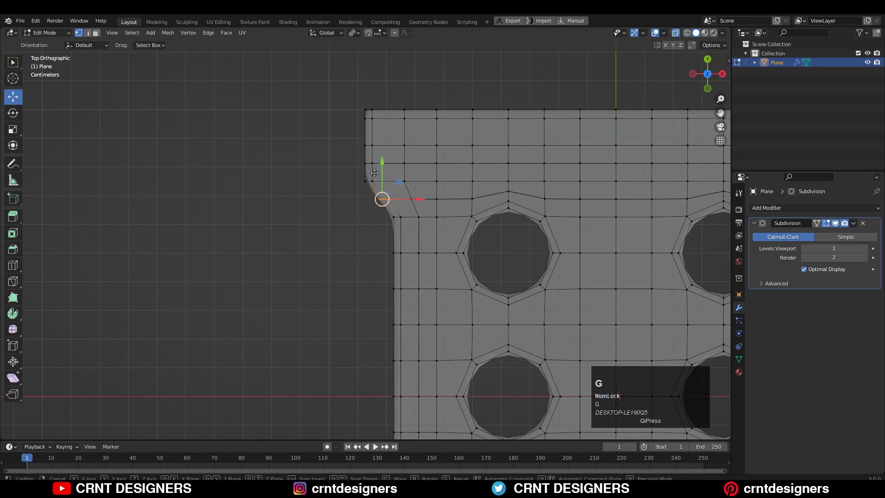
left_click(369, 159, "ctrl")
Edge-slide the left-edge vertices of the loop just above the flare corner, leave Edit Mode and turn X-ray off.
left_click_drag(381, 153, 332, 173)
key("g")
key("g")
left_click(376, 142, "ctrl")
key("Tab")
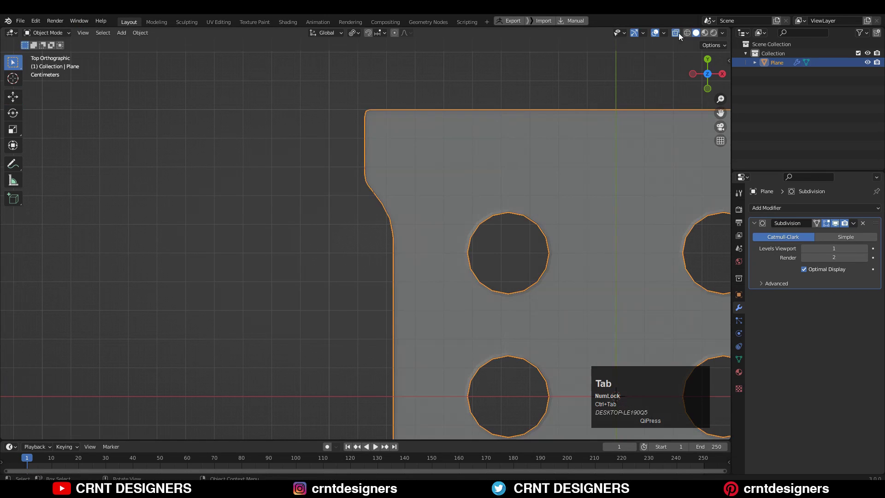
left_click(676, 32)
Symmetrize the whole plate mesh from -X to +X.
scroll(568, 75, "down", 4)
middle_click_drag(568, 75, 452, 92, "shift")
key("Tab")
key("a")
left_click(168, 33)
left_click(192, 160)
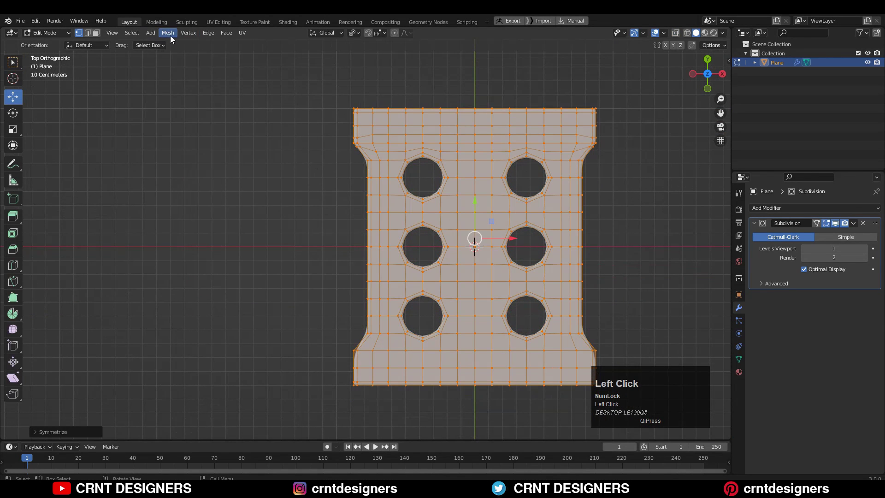
Symmetrize the plate mesh again in the +Y to -Y direction and return to Object Mode.
left_click(170, 33)
left_click(192, 161)
left_click(95, 422)
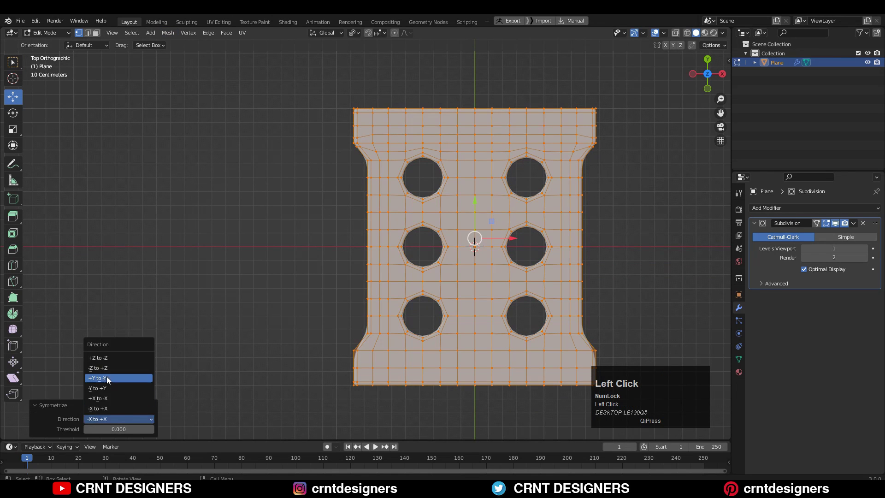
left_click(107, 376)
key("Tab")
Add a lattice object at the world origin.
middle_click_drag(592, 132, 396, 153)
key("shift+a")
mouse_move(397, 153)
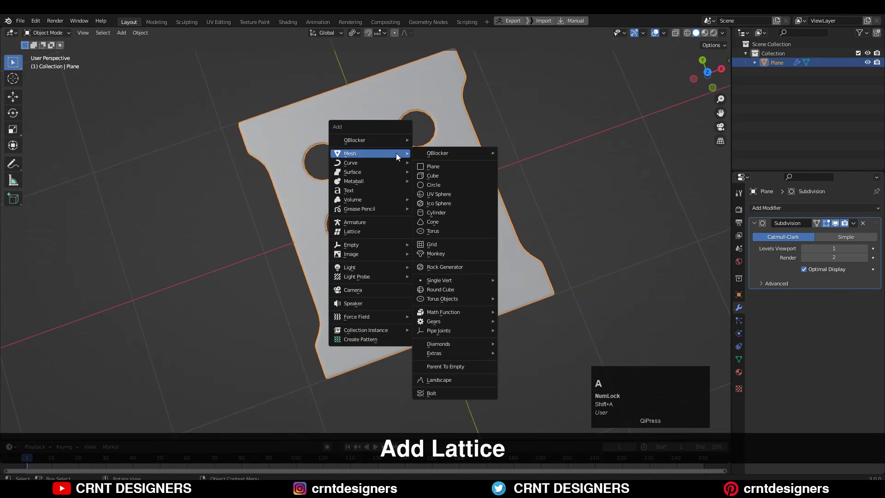
left_click(378, 230)
middle_click_drag(379, 223, 354, 211)
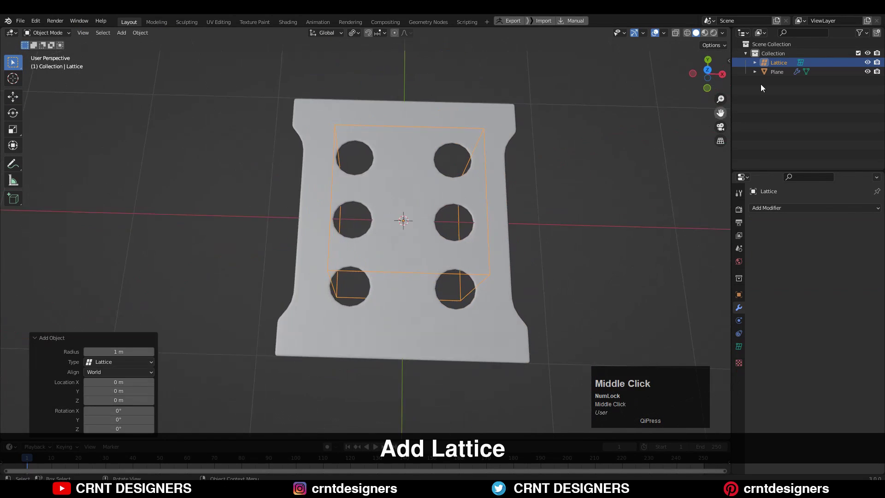
Scale the lattice along X by 1.8 in top view, making it slightly wider than the plate.
left_click(708, 73)
key("s")
key("x")
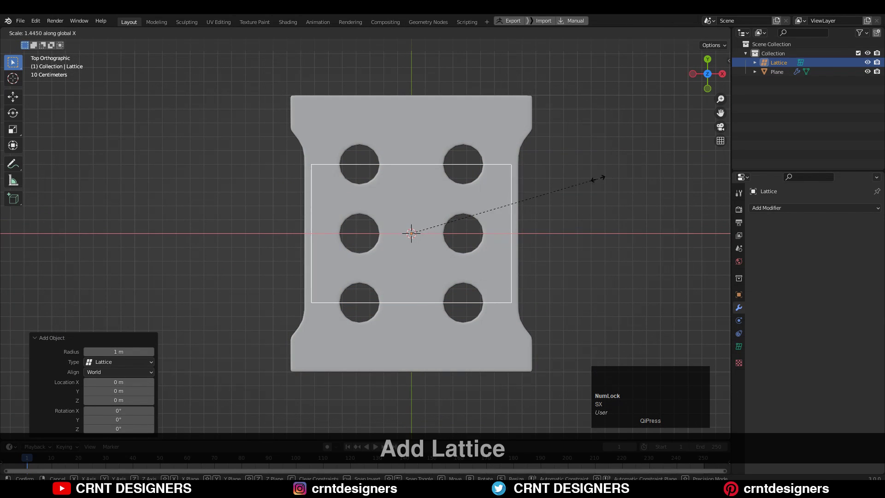
left_click(657, 178, "ctrl")
Stretch the lattice along Y until it extends slightly past both plate ends, finishing with a scale factor of 1.033.
key("s")
key("z")
key("y")
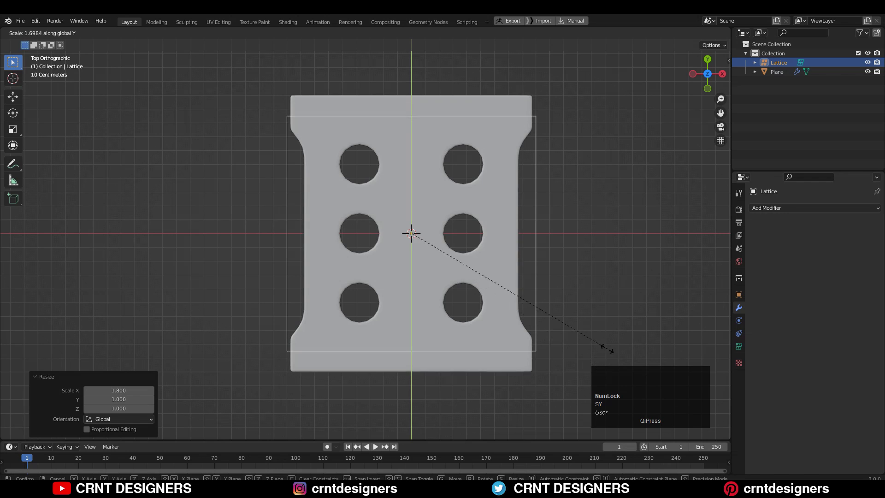
left_click(651, 362)
scroll(700, 375, "down", 1)
key("s")
key("y")
left_click(506, 251)
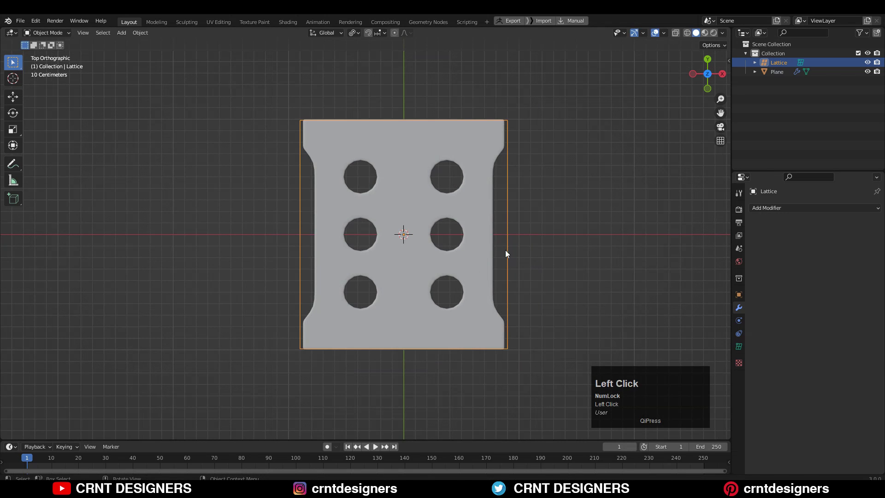
key("s")
key("y")
left_click(521, 248, "shift")
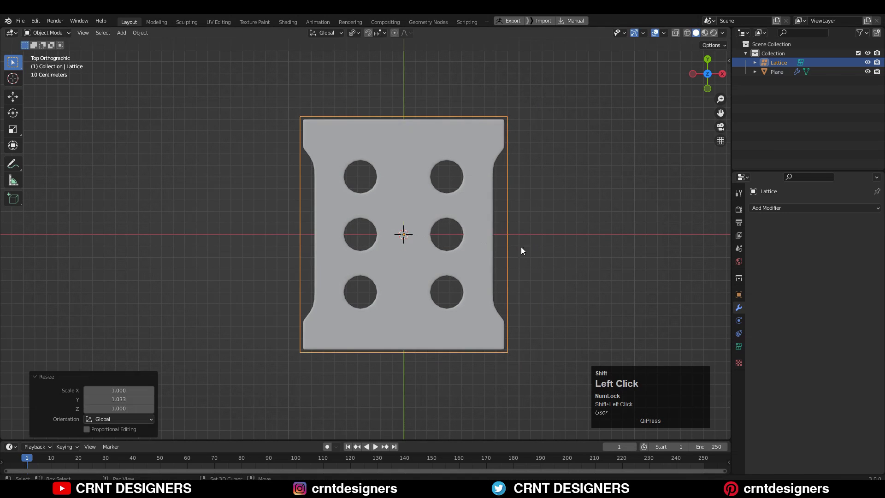
Flatten the lattice along Z to a scale of 0.1 in front view so that it closely encloses the plate.
middle_click_drag(513, 211, 528, 186, "shift")
left_click(738, 347)
left_click(714, 87)
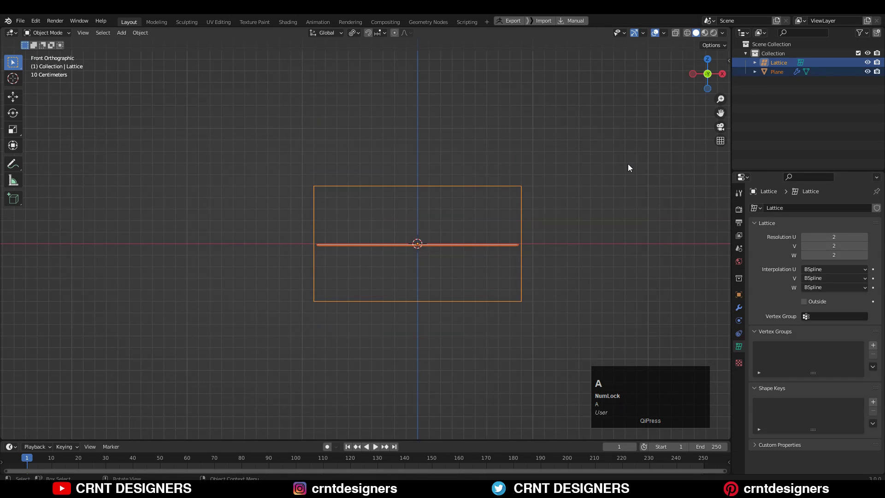
key("s")
key("z")
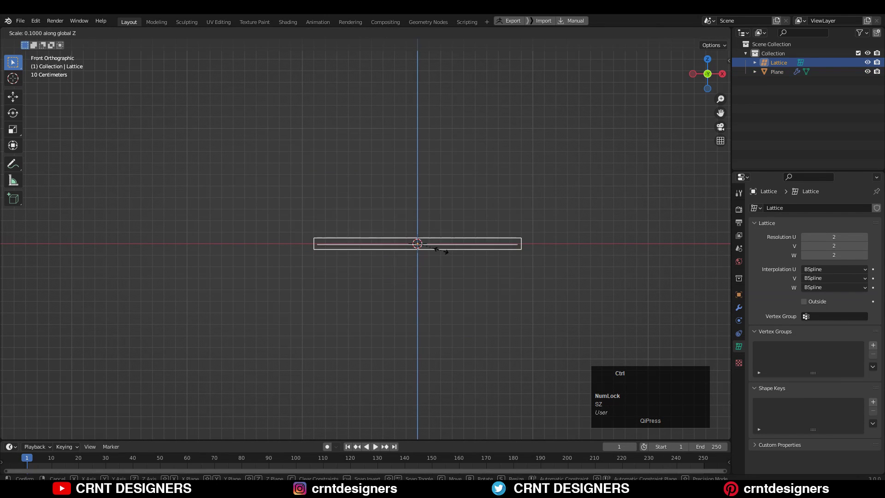
left_click(441, 249)
Set the lattice's U resolution to 7 and turn on the wireframe overlay.
middle_click_drag(441, 249, 599, 184)
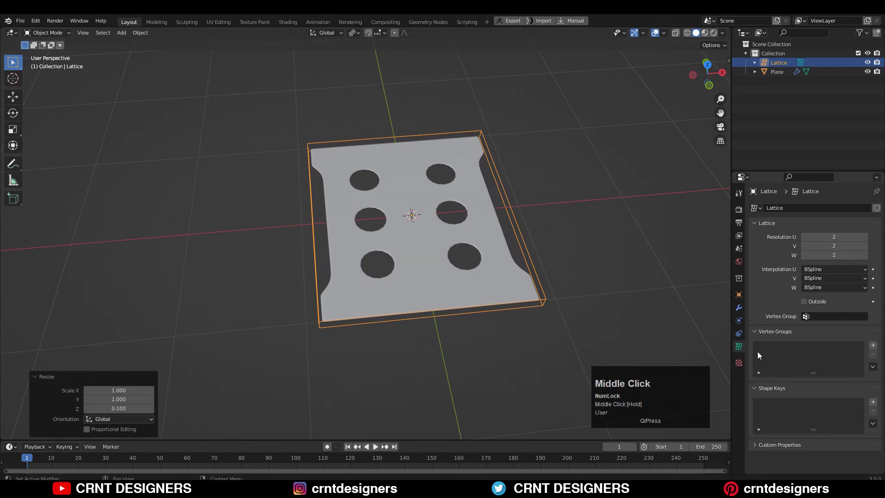
left_click(864, 237)
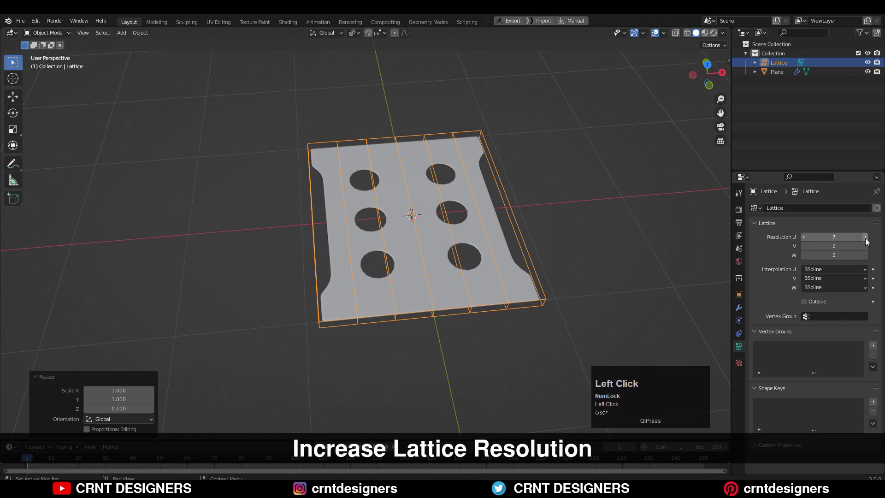
left_click(707, 64)
left_click(663, 33)
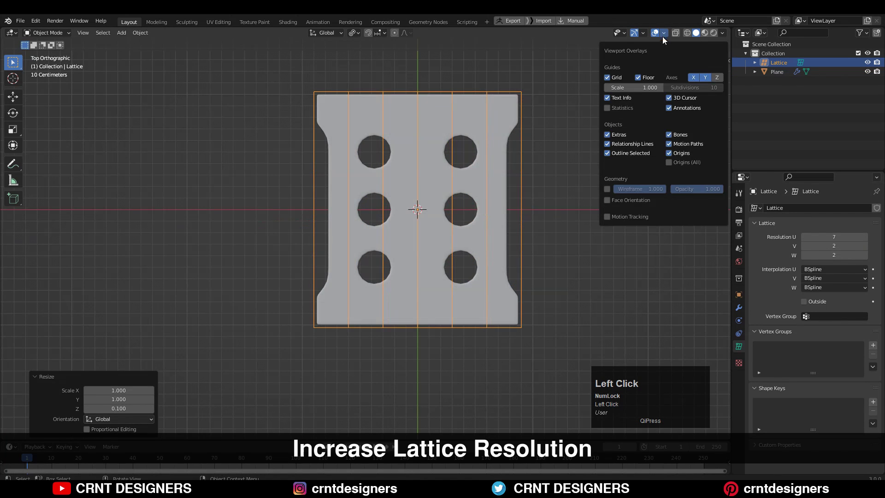
left_click(607, 189)
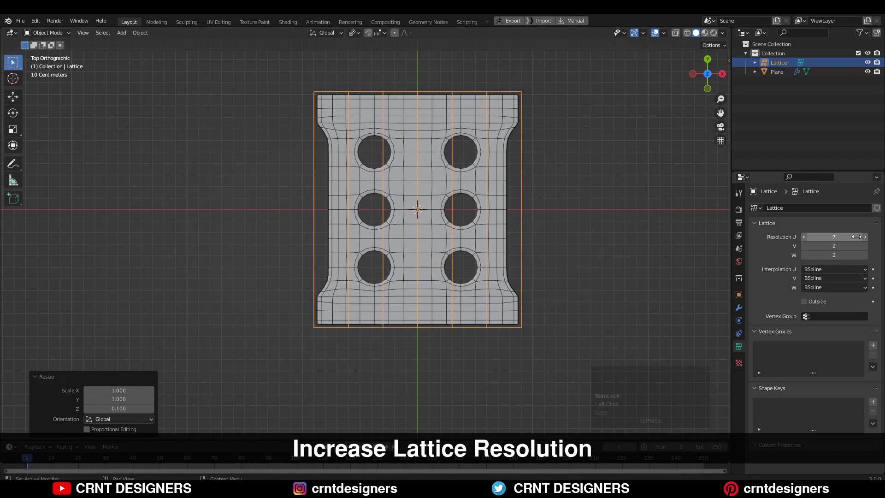
Try a lattice U resolution of 8, then set it to 9.
left_click(804, 237)
left_click(865, 237)
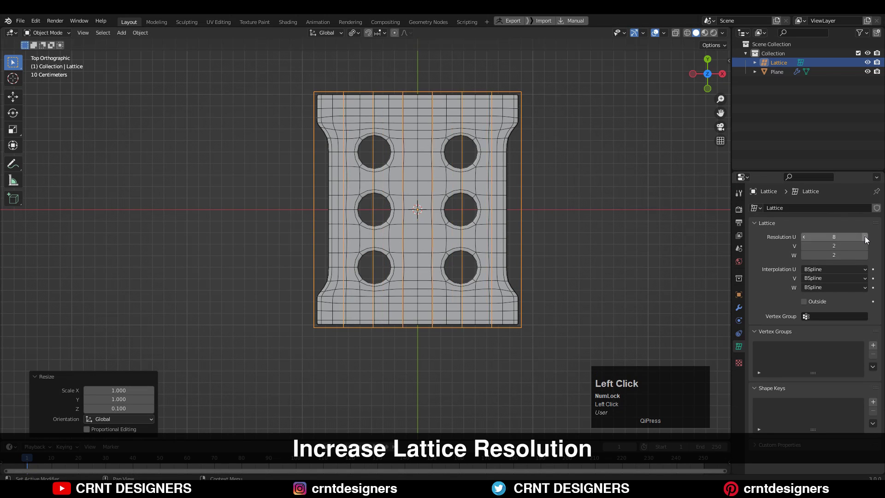
middle_click_drag(530, 218, 488, 162)
scroll(489, 161, "up", 1)
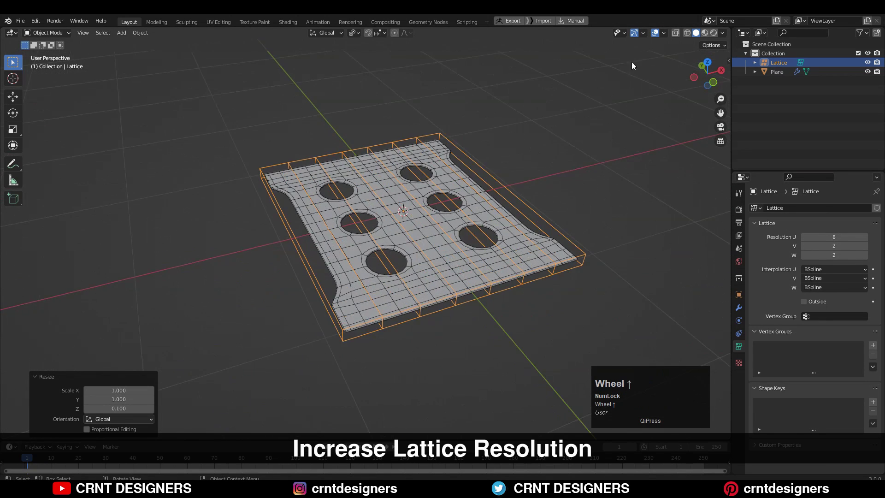
left_click(701, 80)
middle_click_drag(413, 236, 391, 272)
left_click(804, 237)
middle_click_drag(388, 158, 407, 208)
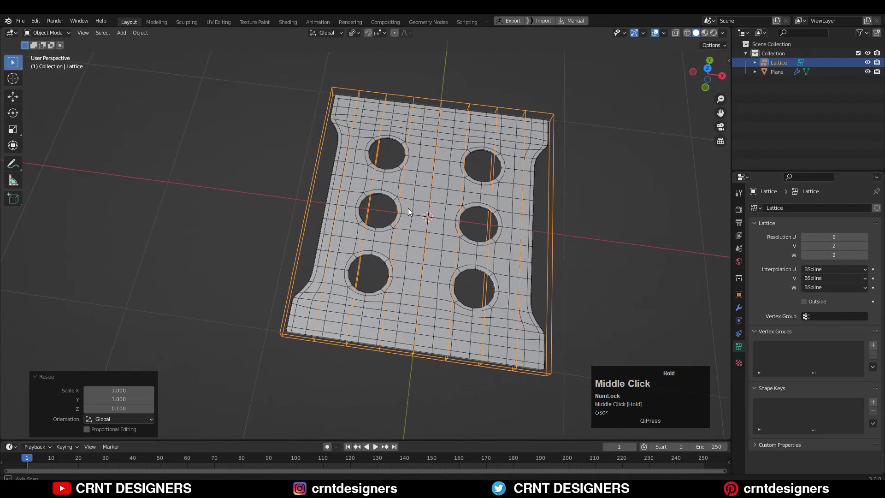
Examine the lattice divisions against the plate's holes from above and at an angle, comparing U resolutions of 7 and 9.
left_click(709, 61)
middle_click_drag(271, 178, 358, 138, "shift")
scroll(368, 140, "up", 4)
left_click(417, 148)
middle_click_drag(416, 148, 427, 219)
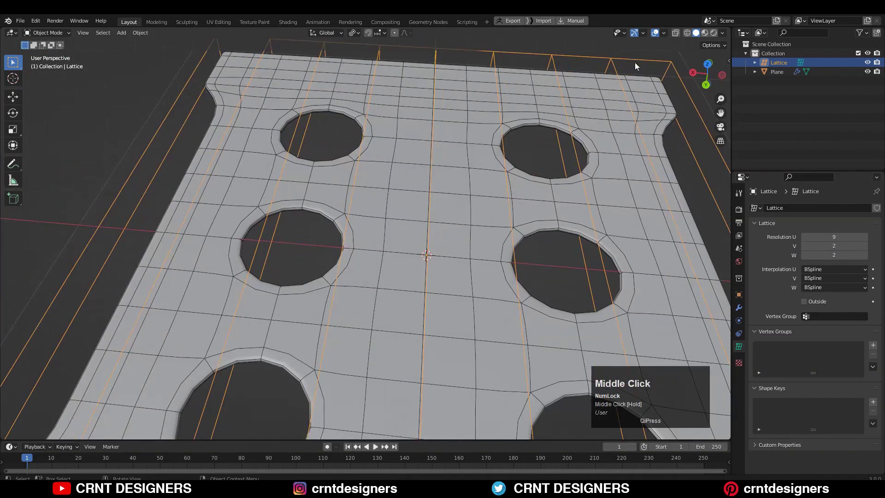
left_click(707, 70)
scroll(627, 102, "down", 4)
middle_click_drag(628, 102, 658, 136, "shift")
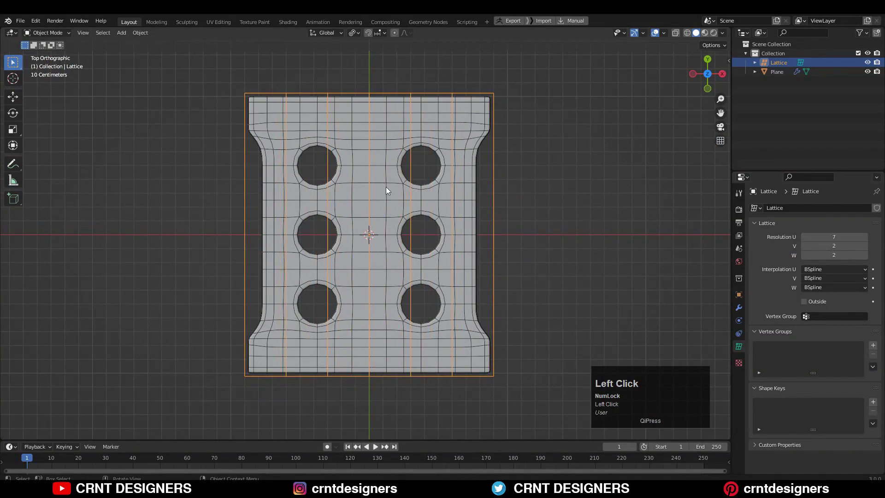
middle_click_drag(386, 190, 366, 215)
Add a Lattice modifier to the plate and assign the lattice as its object.
left_click(373, 289)
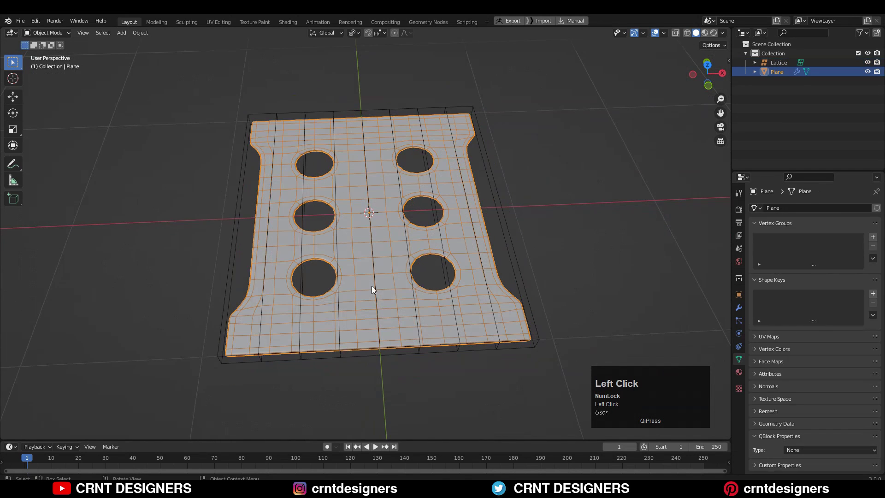
left_click(738, 308)
left_click(851, 207)
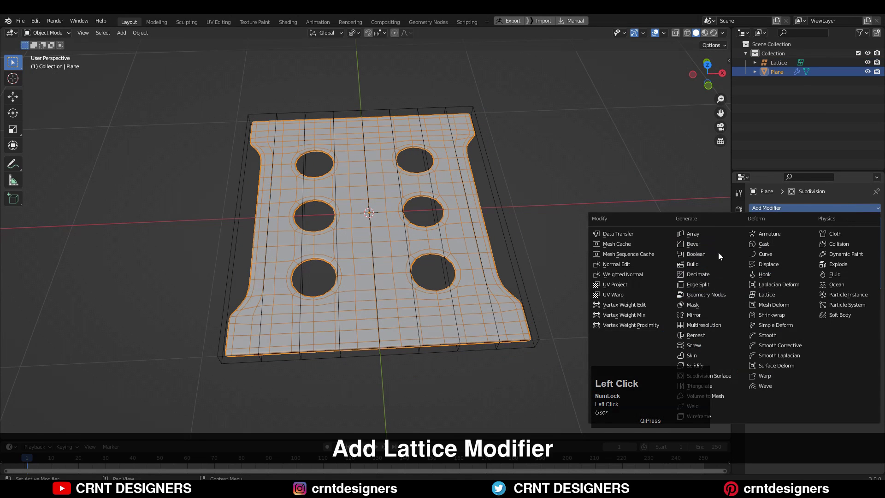
left_click(771, 294)
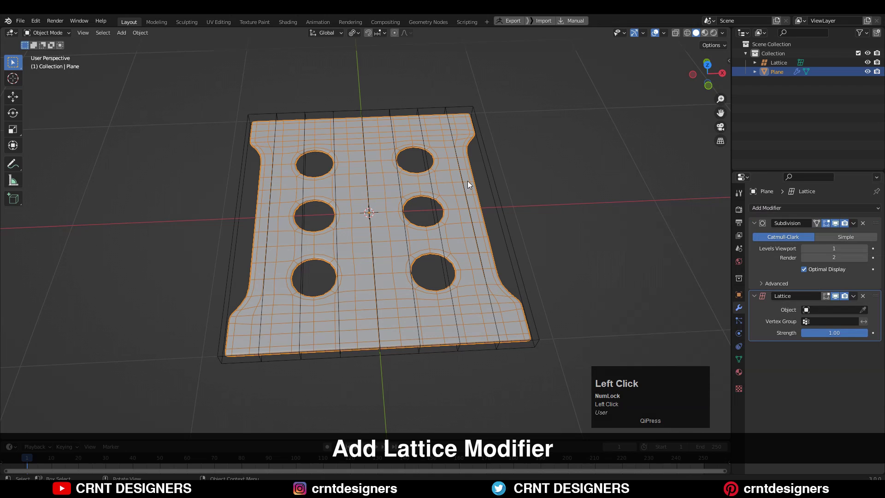
left_click(824, 309)
left_click(810, 325)
Edit the lattice in front view with X-ray on, and raise its three middle columns of points along Z.
left_click(373, 258)
key("Tab")
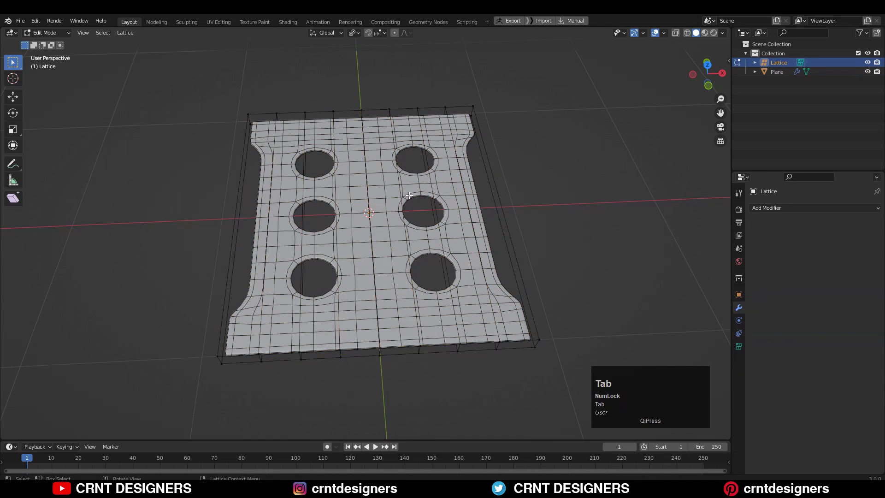
left_click(708, 86)
left_click(675, 32)
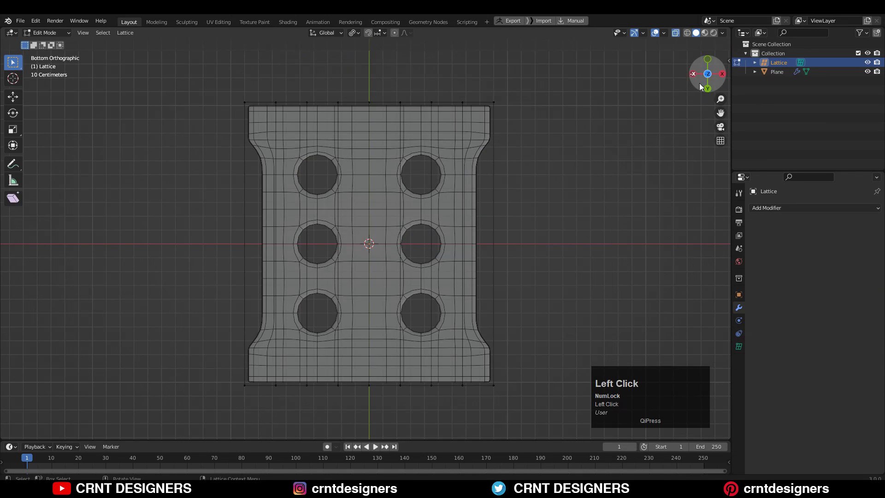
left_click(701, 82)
left_click(705, 77)
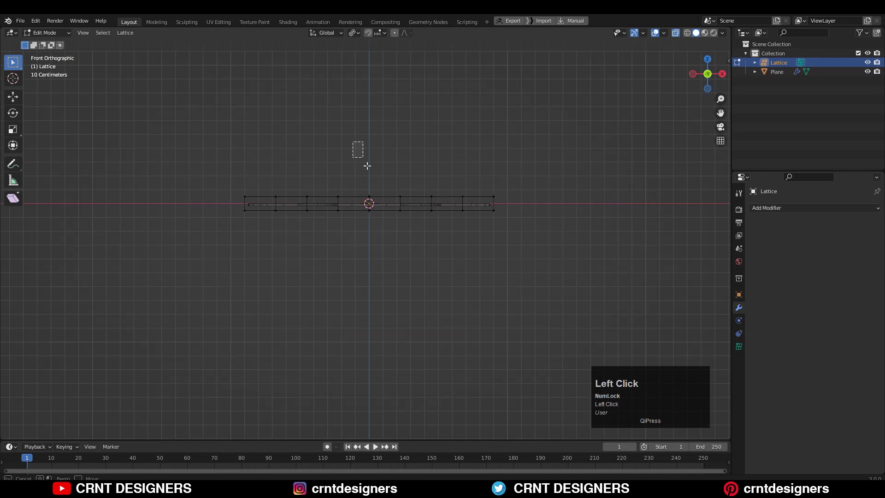
left_click_drag(367, 166, 404, 261)
left_click_drag(321, 148, 407, 241)
scroll(214, 161, "up", 3)
left_click(15, 95)
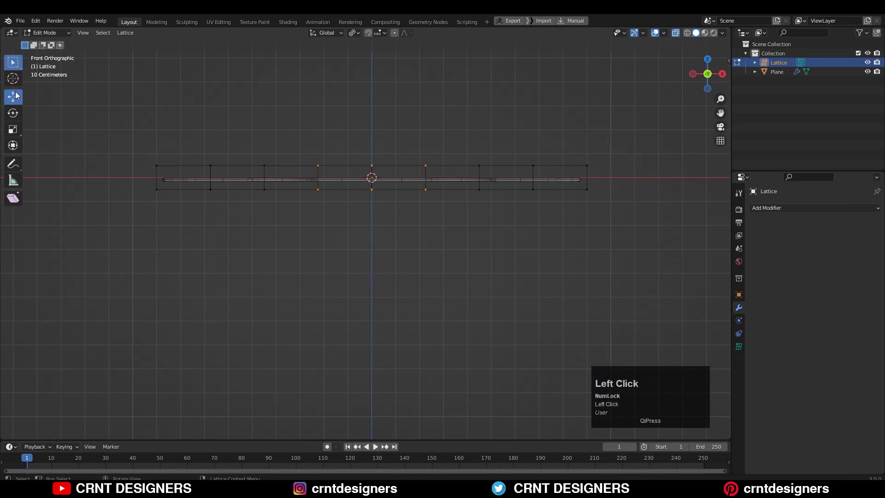
left_click_drag(366, 144, 375, 100)
Raise the middle lattice points further to form a curved ridge along the plate, and inspect the shape in Object Mode.
left_click_drag(285, 97, 446, 190)
left_click_drag(372, 107, 379, 92)
left_click_drag(349, 90, 381, 75)
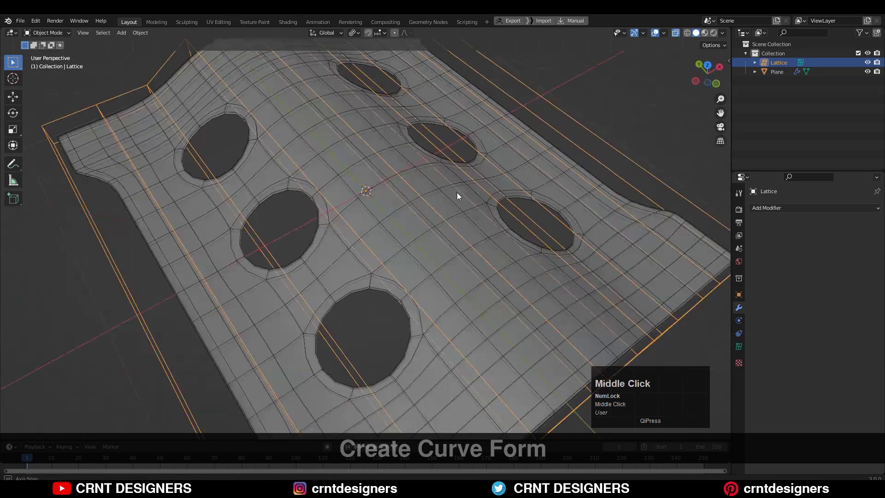
middle_click_drag(457, 192, 512, 205)
left_click(655, 33)
Apply the Lattice modifier on the plate.
left_click(449, 198)
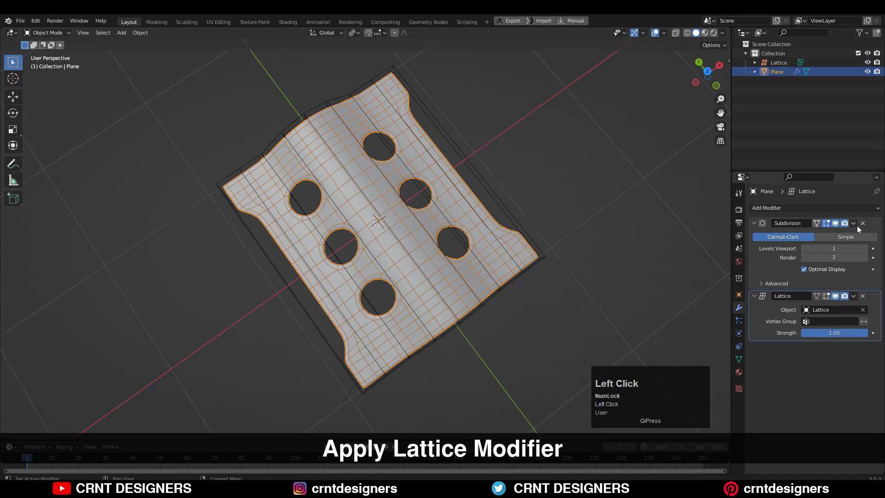
left_click(853, 296)
left_click(829, 307)
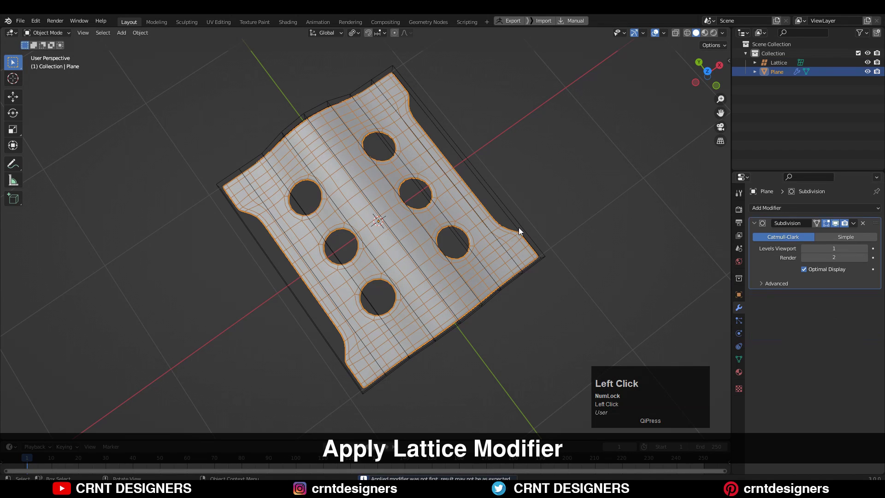
Delete the lattice object.
left_click(493, 197)
key("x")
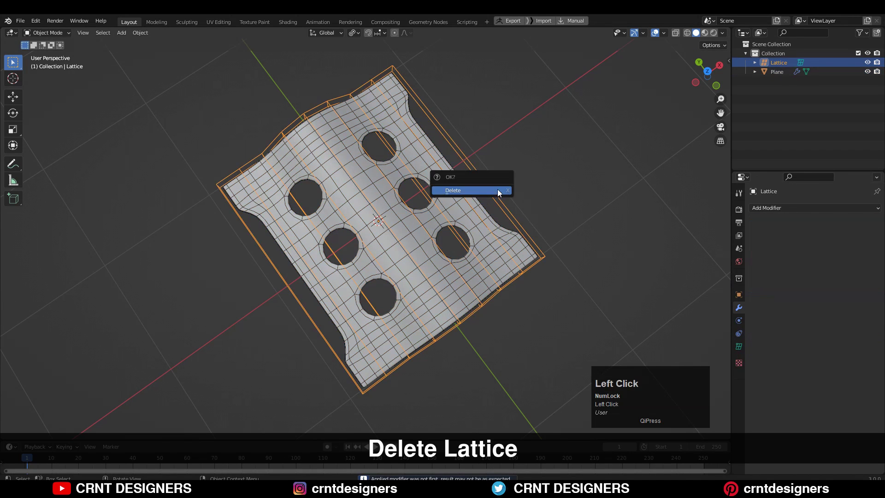
left_click(497, 190)
middle_click_drag(497, 190, 554, 201)
Open the plate for face editing in top view with the Subdivision modifier's display in Edit Mode switched off.
left_click(314, 240)
key("Tab")
left_click(707, 75)
left_click(825, 223)
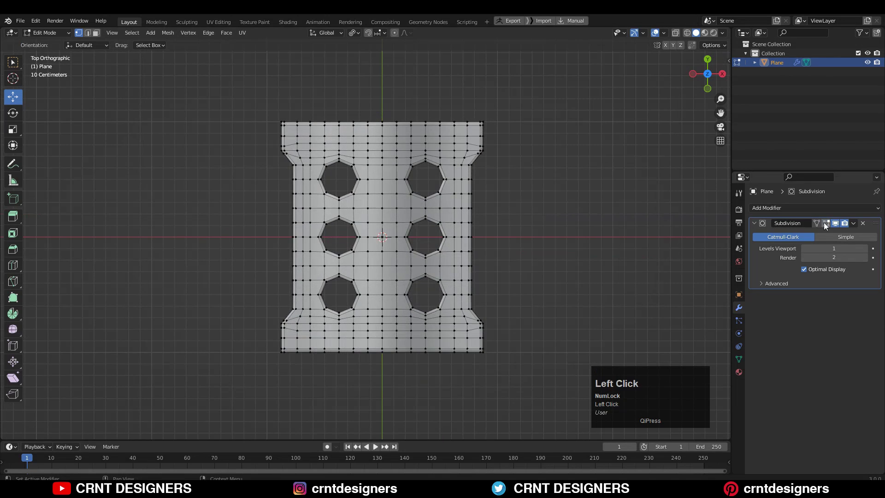
scroll(460, 254, "up", 4)
middle_click_drag(475, 284, 443, 273, "shift")
scroll(438, 210, "up", 2)
key("3")
Try box-selecting the faces at the plate's upper-left corner and undo the selection.
left_click_drag(232, 157, 282, 189)
scroll(312, 192, "down", 5)
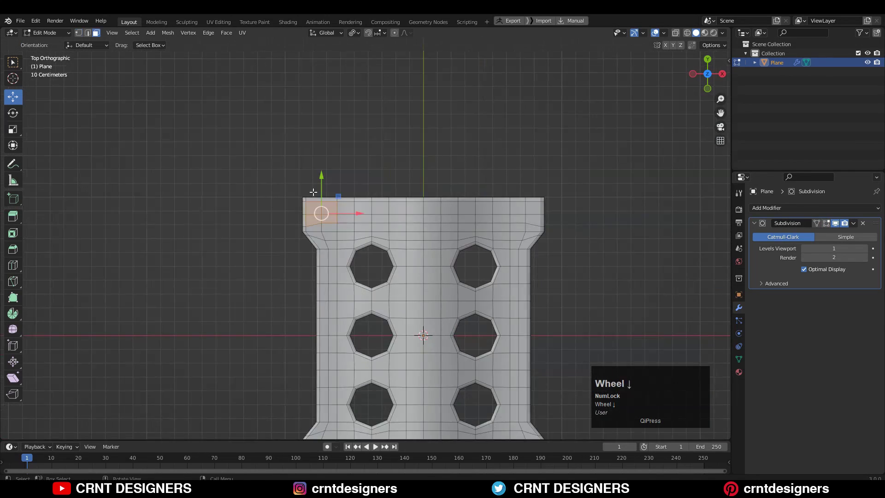
scroll(312, 192, "up", 7)
middle_click_drag(331, 295, 404, 146)
key("ctrl+z")
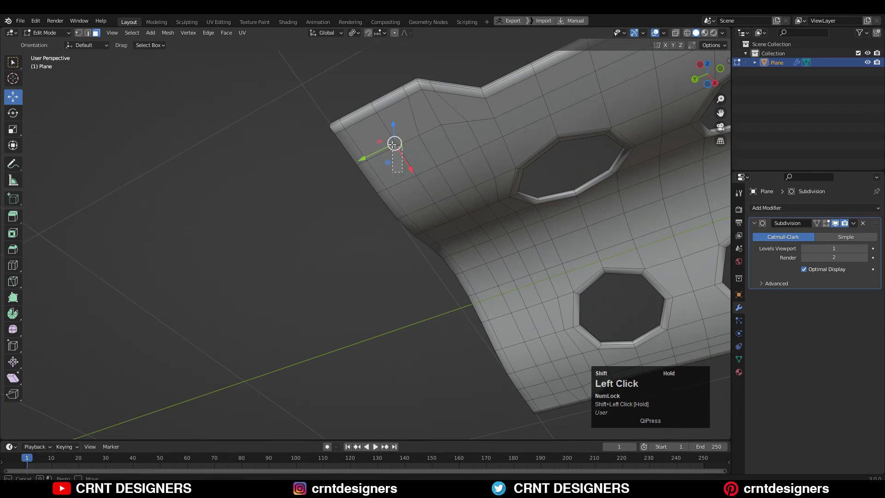
Add the underside faces to the selection at the plate's upper-left corner and inset both sides about 0.035 m in top view.
left_click_drag(392, 144, 392, 144, "shift")
left_click(699, 65)
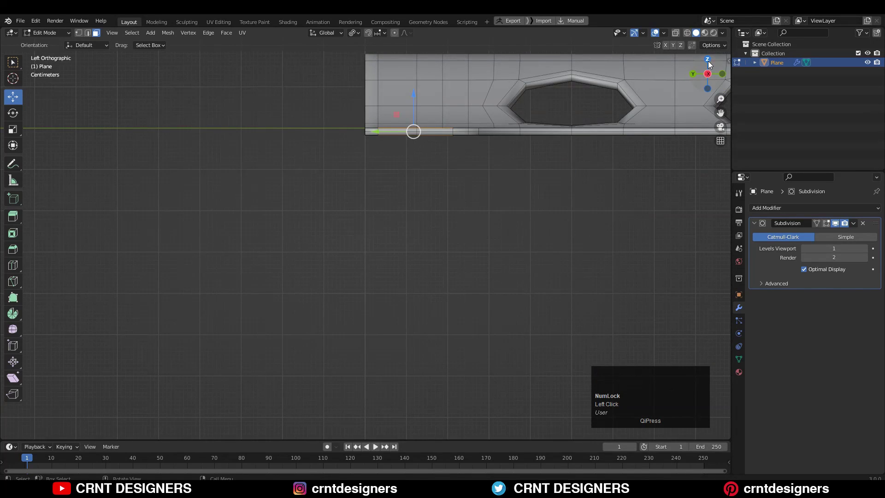
left_click(707, 60)
key("i")
left_click(551, 196)
Shape the inset corner faces into circles with LoopTools Circle and resize them, finishing with a scale of 1.1.
right_click(512, 194)
mouse_move(516, 194)
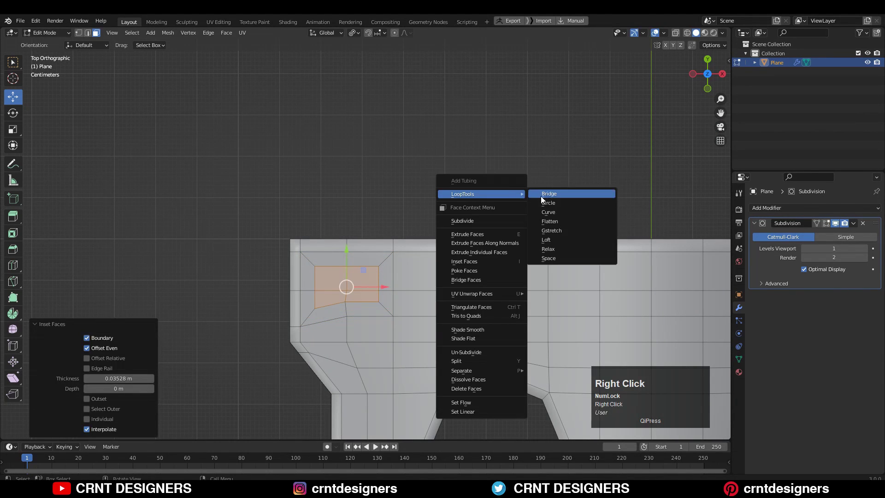
left_click(549, 203)
key("s")
left_click(447, 243)
middle_click_drag(450, 251, 445, 248, "shift")
key("s")
left_click(462, 273)
scroll(414, 258, "up", 3)
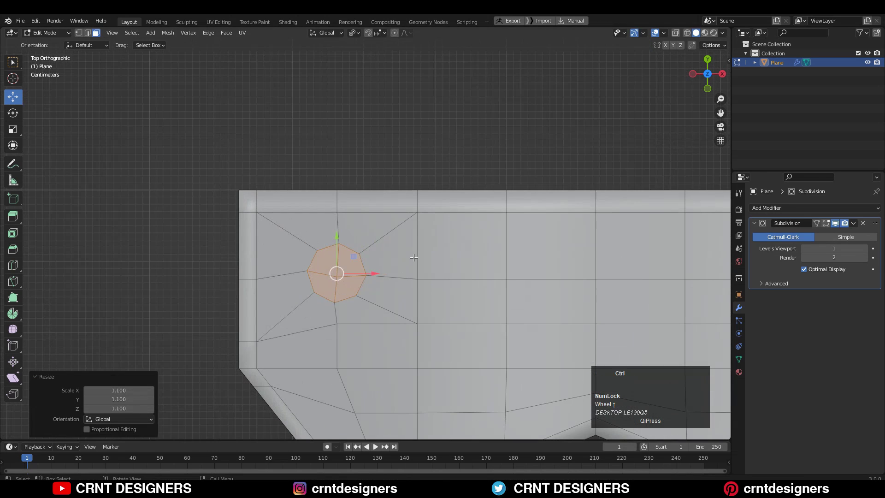
Inset the circular corner faces about 0.005 m and dissolve the inner faces on each side.
key("i")
left_click(413, 246)
right_click(413, 246)
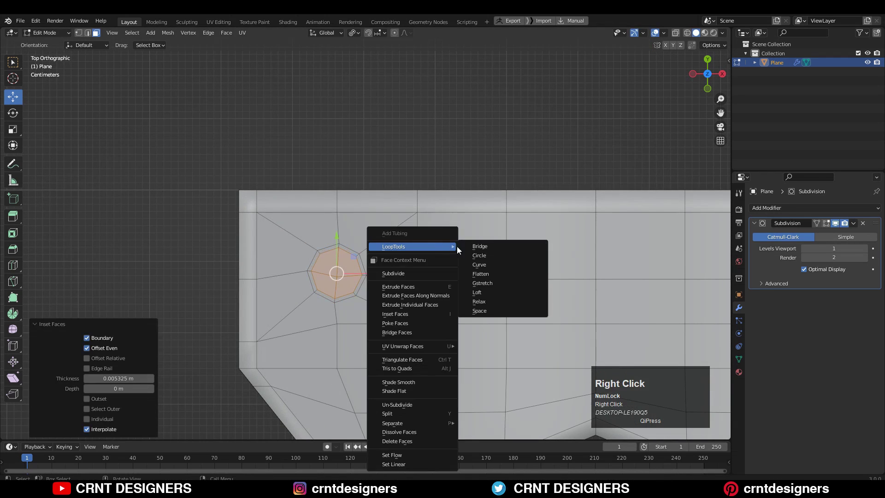
Connect the upper and lower circular faces with LoopTools Loft to cut a through hole in the corner.
right_click(369, 177)
mouse_move(391, 177)
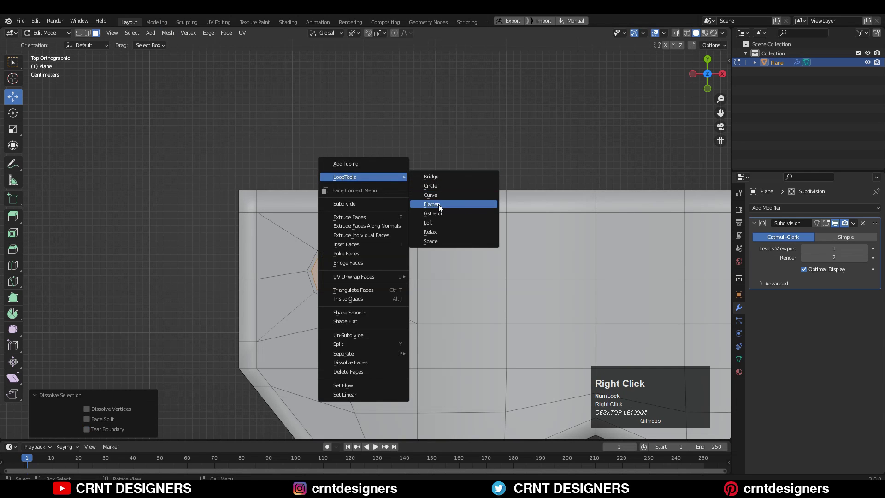
left_click(437, 224)
middle_click_drag(439, 225, 460, 244)
scroll(460, 244, "up", 4)
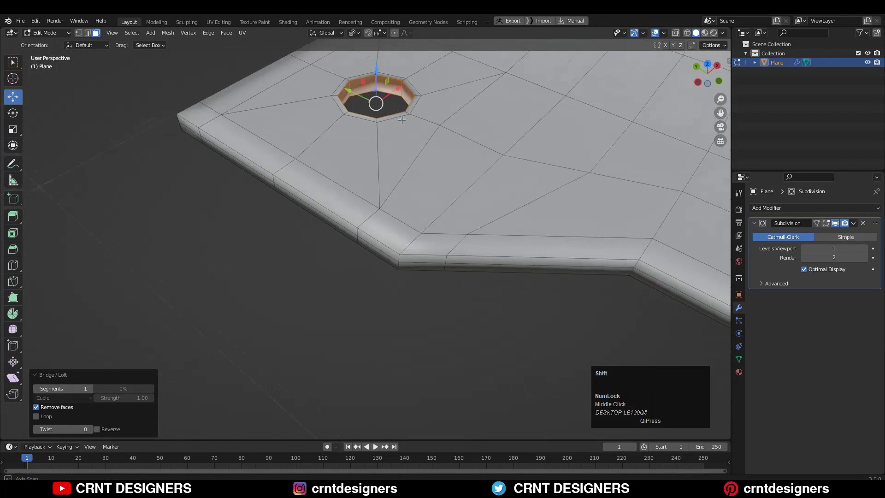
middle_click_drag(406, 180, 483, 209)
Examine the smoothed corner hole's shading and turn on the Face Orientation overlay to check the plate's normals.
key("Tab")
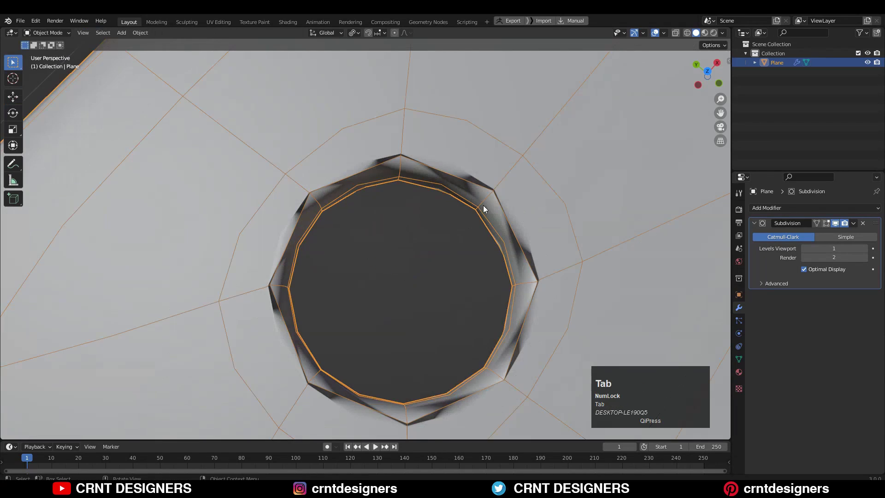
middle_click_drag(480, 239, 470, 151)
key("Tab")
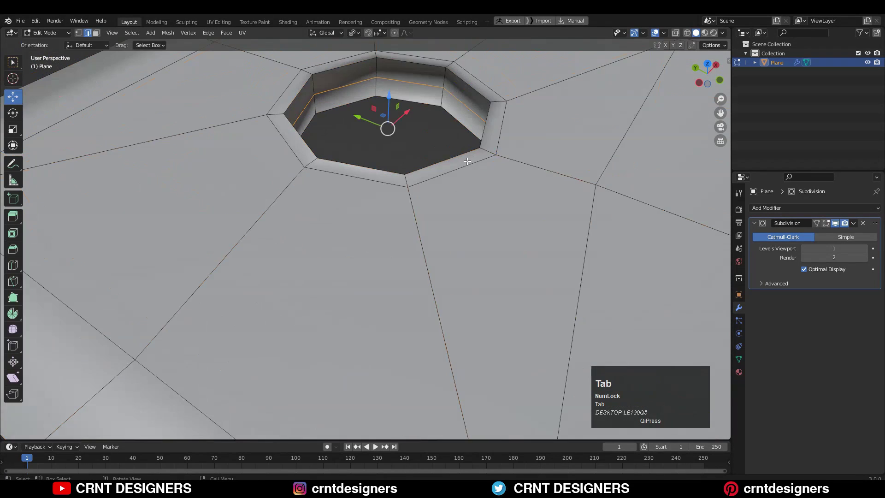
key("a")
left_click(663, 32)
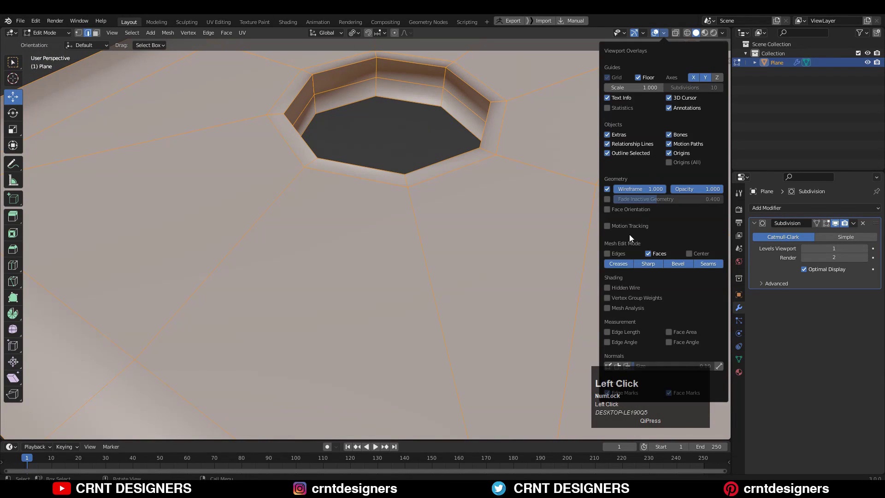
scroll(494, 209, "down", 8)
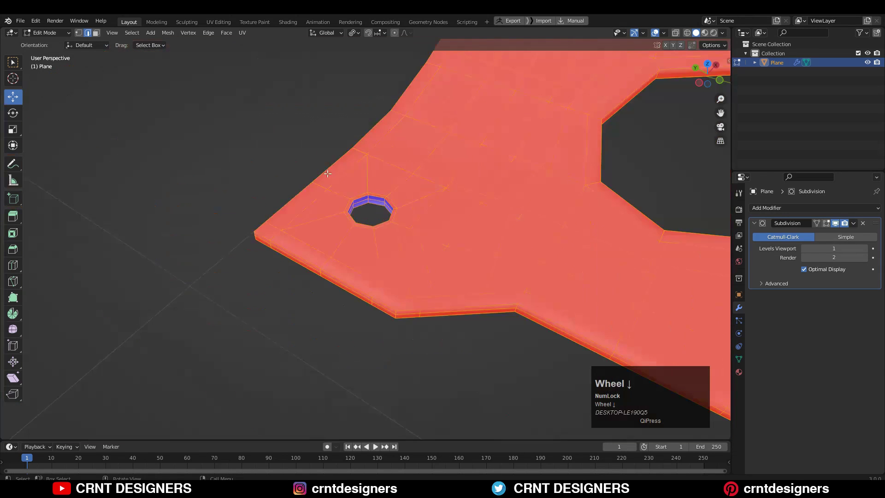
Recalculate the whole plate's normals to the outside and switch the Face Orientation overlay off.
key("a")
key("alt+n")
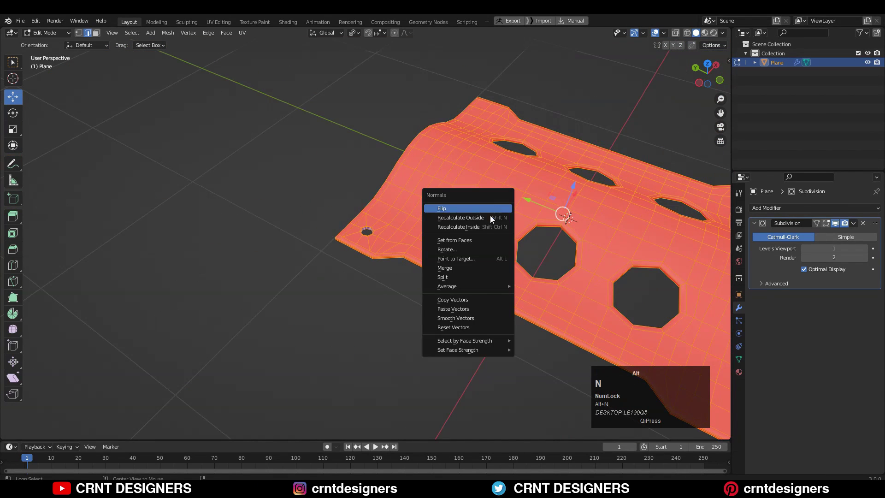
left_click(449, 215)
key("Tab")
middle_click_drag(446, 198, 664, 60)
left_click(663, 33)
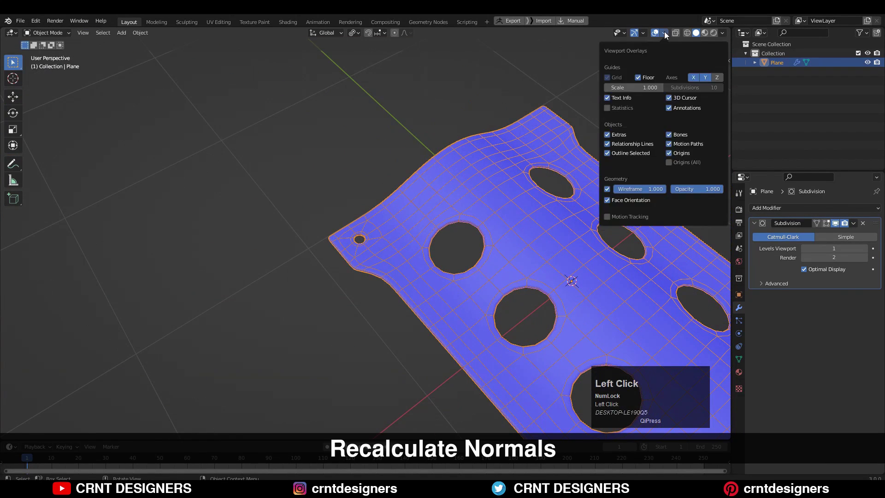
left_click(607, 200)
middle_click_drag(289, 82, 561, 206)
scroll(531, 217, "down", 2)
Symmetrize the whole mesh in top view to mirror the upper-left corner hole to the lower-left corner.
key("Tab")
key("a")
left_click(712, 72)
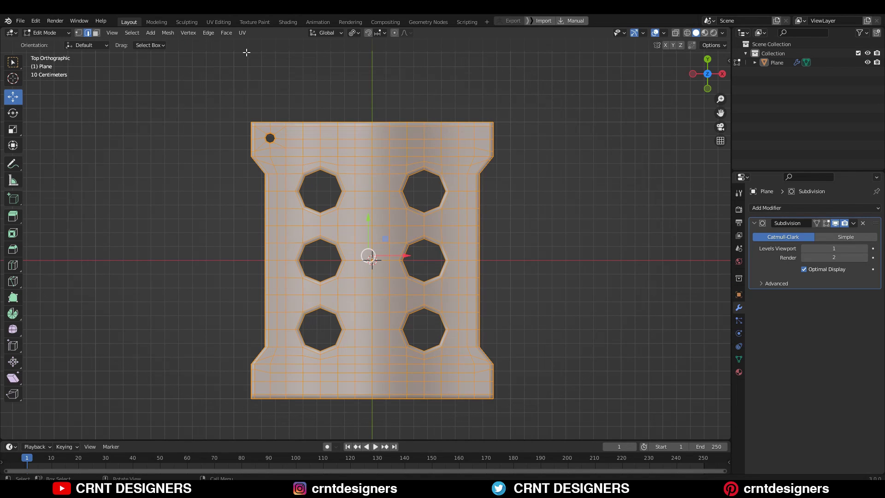
left_click(168, 33)
left_click(217, 160)
Try symmetrizing the whole mesh again and undo it.
key("a")
left_click(167, 33)
left_click(212, 160)
left_click(191, 76)
key("ctrl+z")
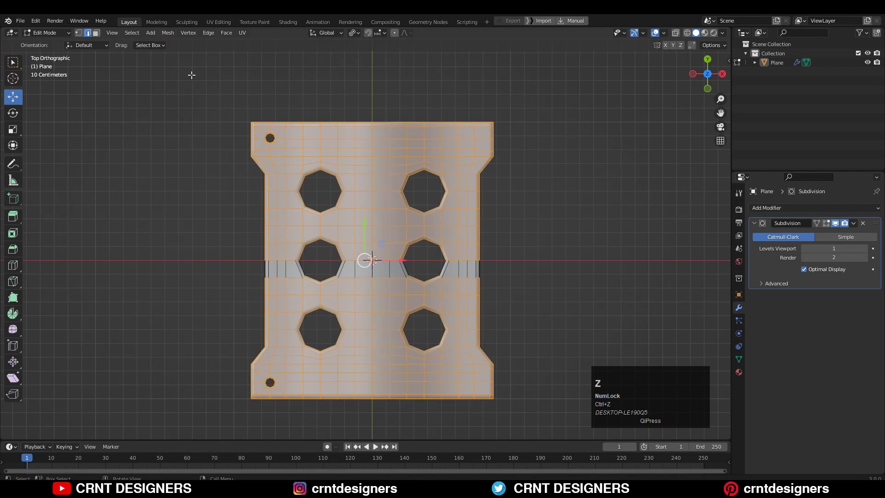
Symmetrize the mesh across its width to mirror both left corner holes to the plate's right side.
left_click(167, 32)
left_click(212, 160)
left_click(127, 420)
left_click(124, 409)
With the overlays hidden, set the plate's Subdivision viewport level to 2 and shade it smooth.
key("Tab")
left_click(654, 32)
middle_click_drag(489, 203, 449, 175)
right_click(447, 174)
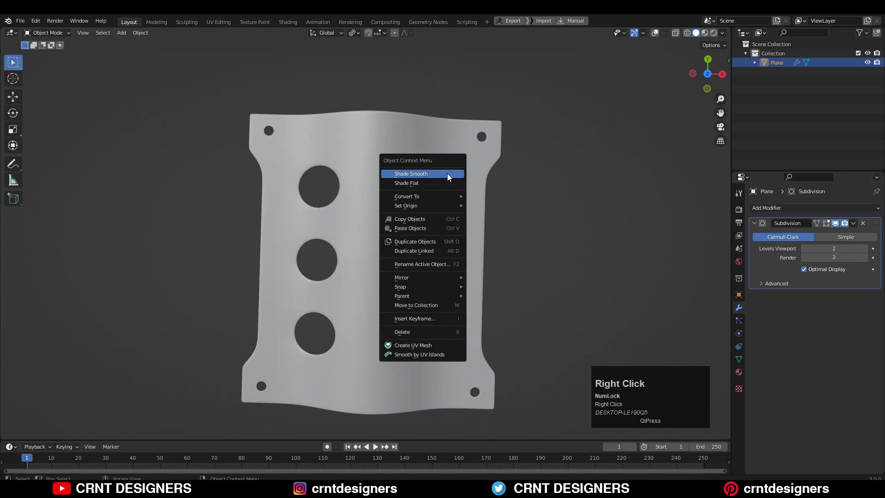
left_click(447, 174)
scroll(452, 256, "down", 5)
middle_click_drag(452, 258, 495, 184)
middle_click_drag(370, 234, 362, 265)
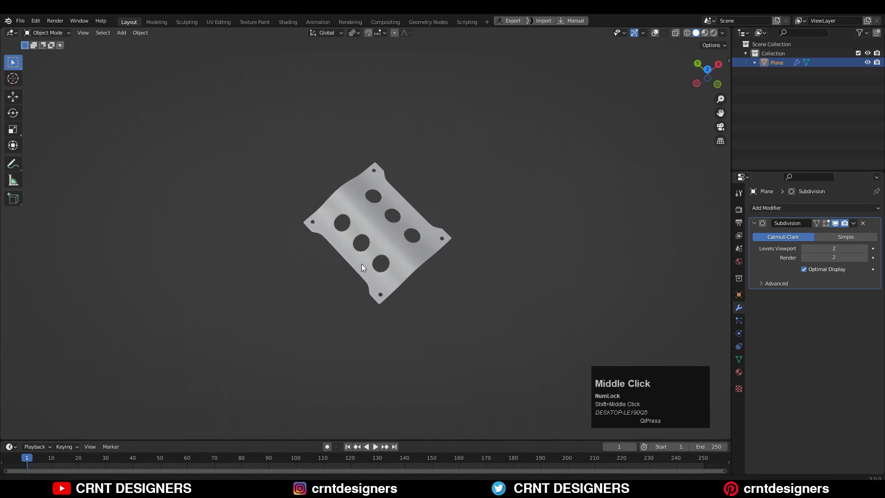
middle_click_drag(427, 236, 425, 201)
scroll(426, 201, "up", 3)
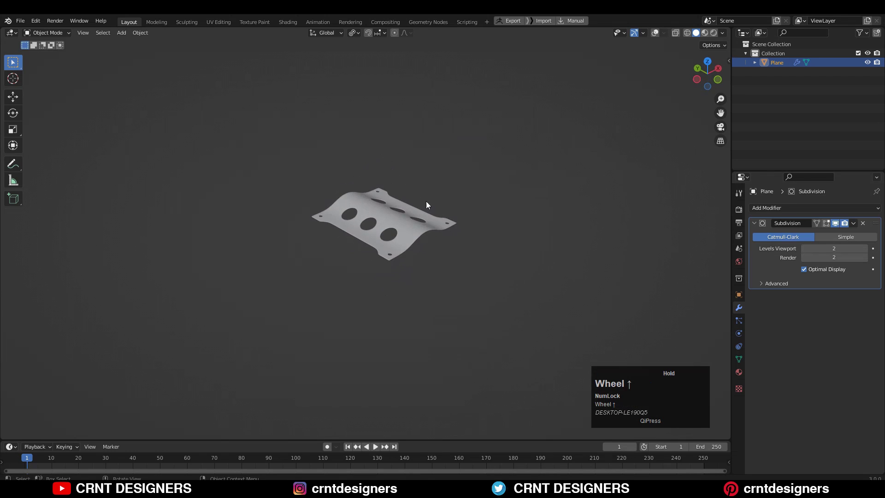
middle_click_drag(460, 236, 451, 269)
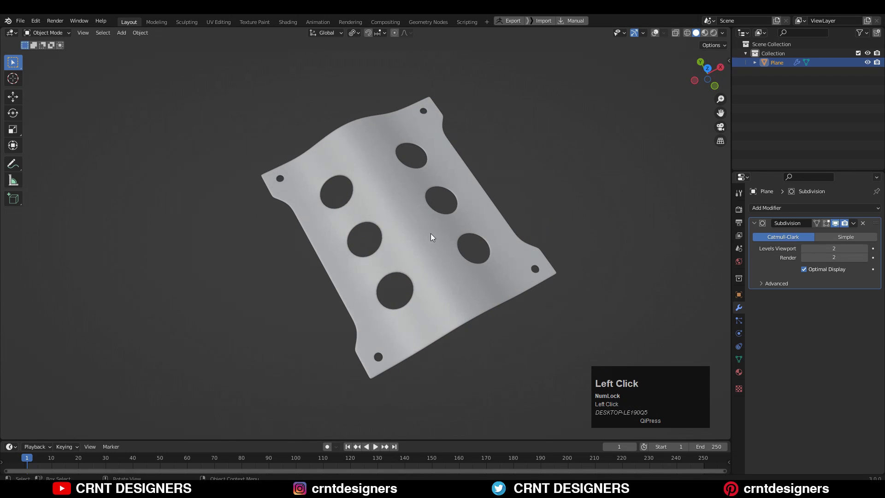
Bevel the edges on the X axis between the plate's left side and the middle-left hole into a narrow strip.
left_click(708, 72)
left_click(654, 34)
key("Tab")
scroll(322, 212, "up", 5)
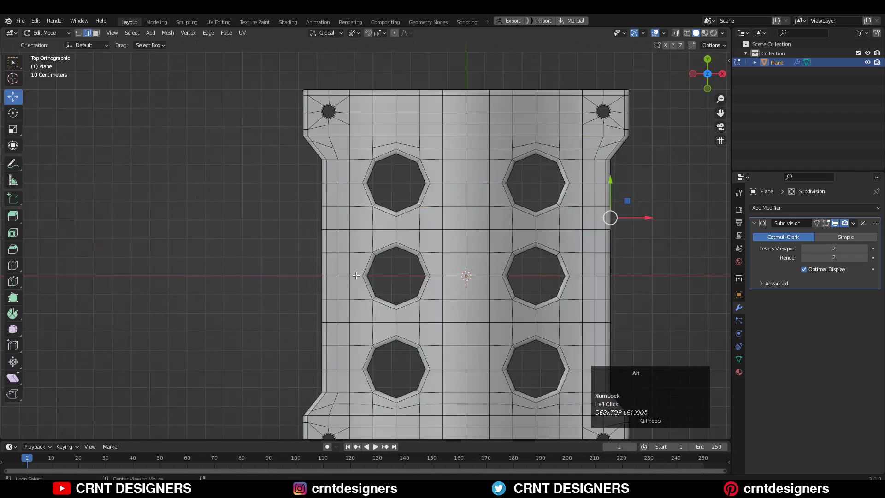
left_click(332, 314, "alt")
key("ctrl+b")
left_click(417, 288)
Delete the faces of the narrow strip to open a slot into the middle-left hole.
key("3")
middle_click_drag(417, 287, 535, 208, "shift")
key("x")
left_click(476, 258)
Fill the open side walls of the middle-left slot with faces.
scroll(391, 221, "up", 3)
key("2")
left_click(356, 214, "alt")
left_click(357, 213)
key("f")
key("f")
key("f")
key("f")
key("f")
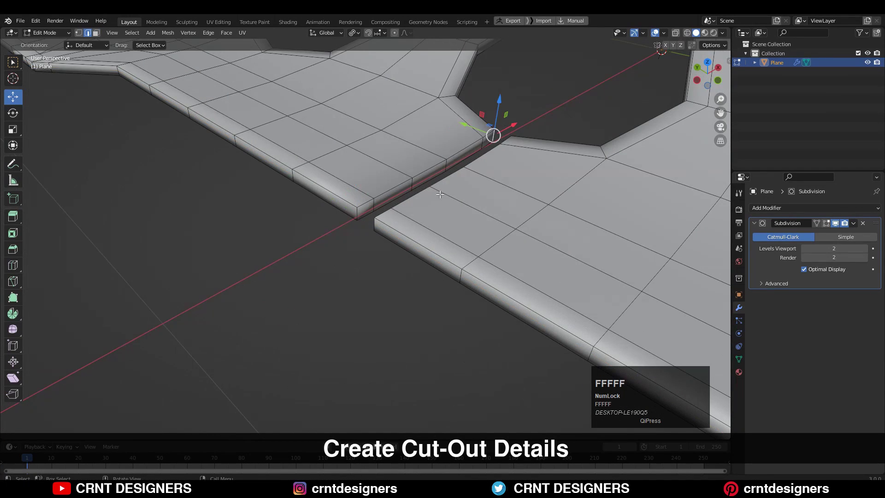
middle_click_drag(439, 195, 515, 187)
left_click(479, 170)
Add supporting loop cuts close to the upper and lower sides of the middle-left slot.
left_click(707, 62)
middle_click_drag(488, 241, 484, 208, "shift")
key("ctrl+r")
left_click(471, 205)
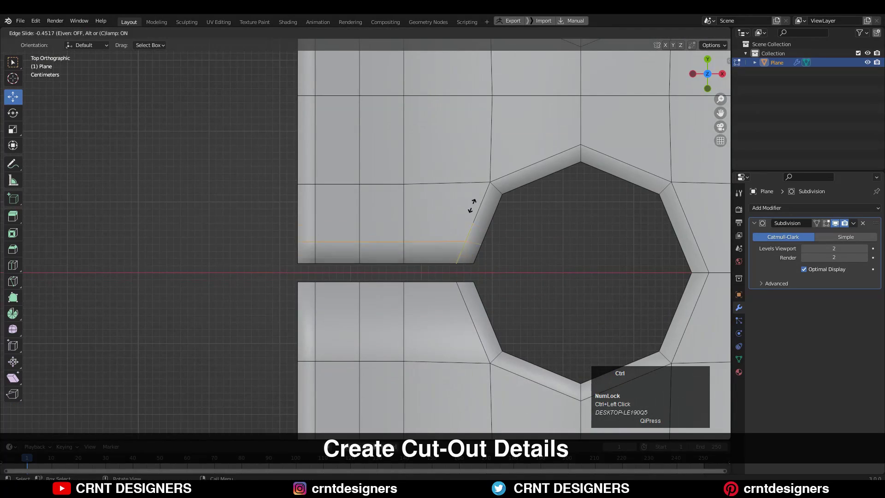
left_click(473, 231)
scroll(488, 277, "up", 1)
key("ctrl+r")
middle_click_drag(488, 240, 467, 300, "shift")
left_click(495, 334)
left_click(493, 301)
Examine the middle-left slot's corners by comparing the edited mesh with the smoothed result.
key("Tab")
scroll(470, 264, "down", 1)
key("Tab")
key("Tab")
scroll(467, 302, "up", 2)
key("Tab")
key("Tab")
scroll(494, 264, "down", 6)
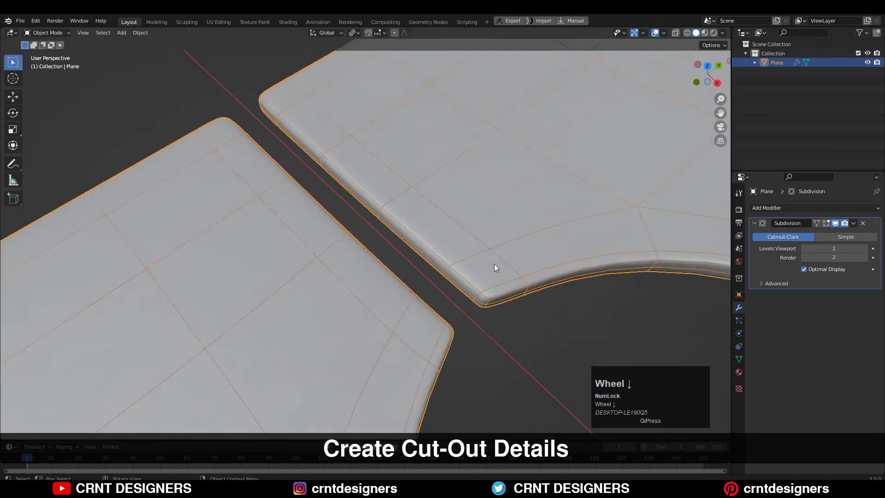
middle_click_drag(494, 264, 544, 164)
key("ctrl+z")
key("Tab")
middle_click_drag(502, 137, 407, 233)
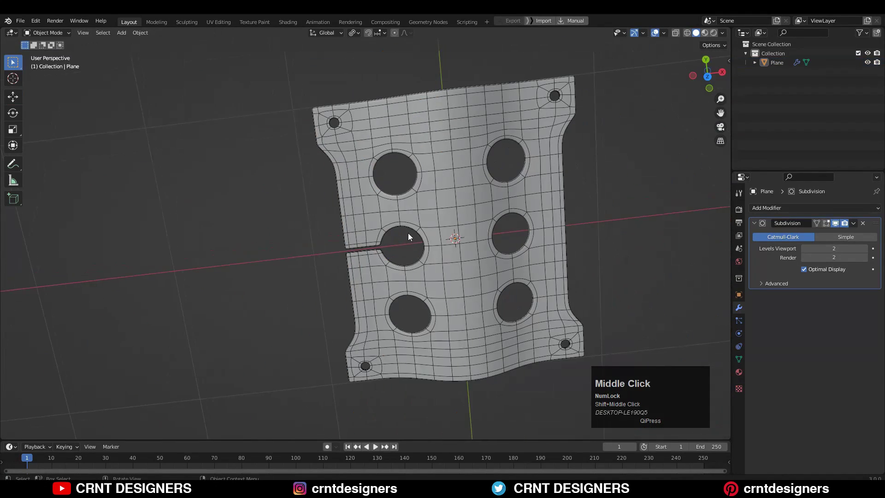
Symmetrize the whole mesh to mirror the middle-left slot to the right side and view it with overlays hidden.
left_click(708, 73)
key("a")
left_click(167, 32)
left_click(187, 161)
key("Tab")
left_click(654, 33)
scroll(510, 201, "down", 4)
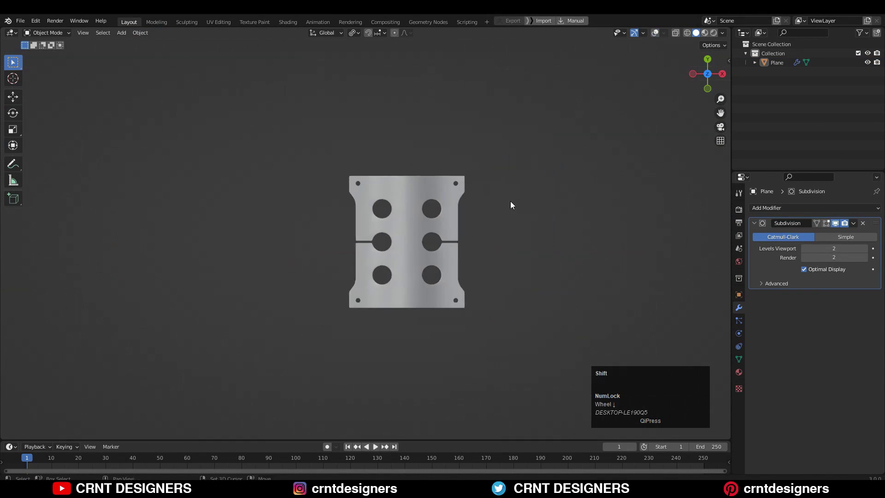
scroll(510, 200, "up", 2)
middle_click_drag(510, 201, 465, 228)
middle_click_drag(465, 228, 453, 238)
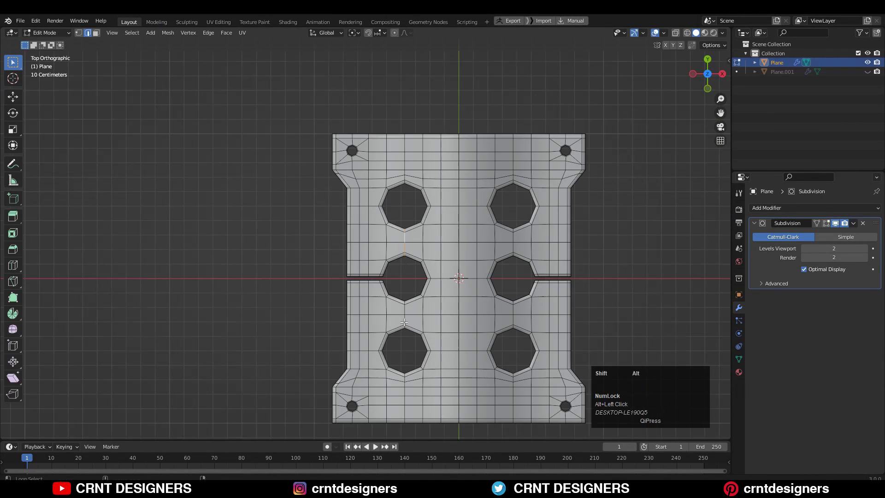
Bevel the vertical edges connecting the three left holes into narrow strips.
left_click(404, 322, "alt+shift")
key("ctrl+b")
middle_click_drag(404, 321, 445, 251, "shift")
left_click(489, 223)
scroll(489, 223, "up", 3)
key("ctrl+z")
key("ctrl+b")
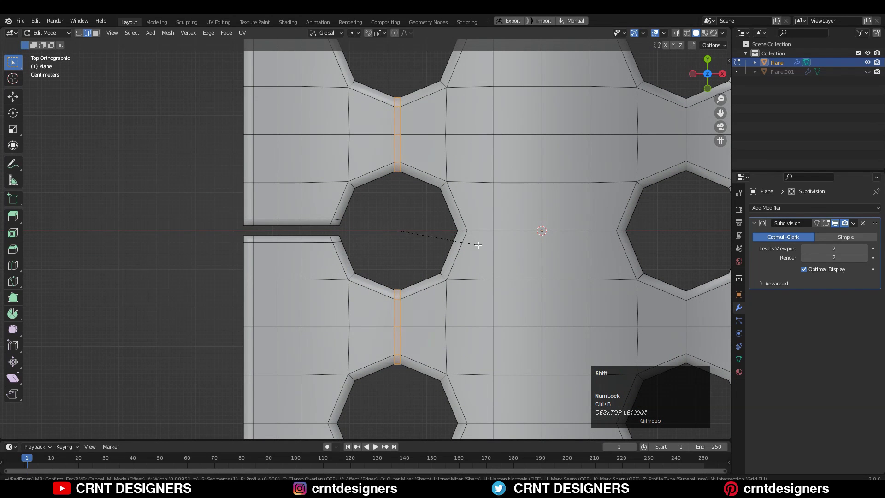
left_click(478, 245)
Delete the narrow strips between the left holes to form vertical slots and check them in the smoothed plate.
key("Tab")
scroll(456, 230, "down", 5)
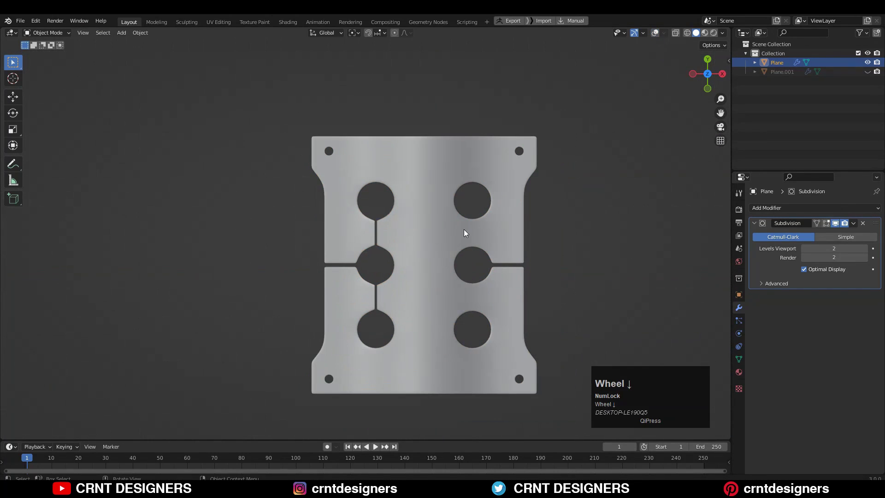
scroll(372, 261, "up", 3)
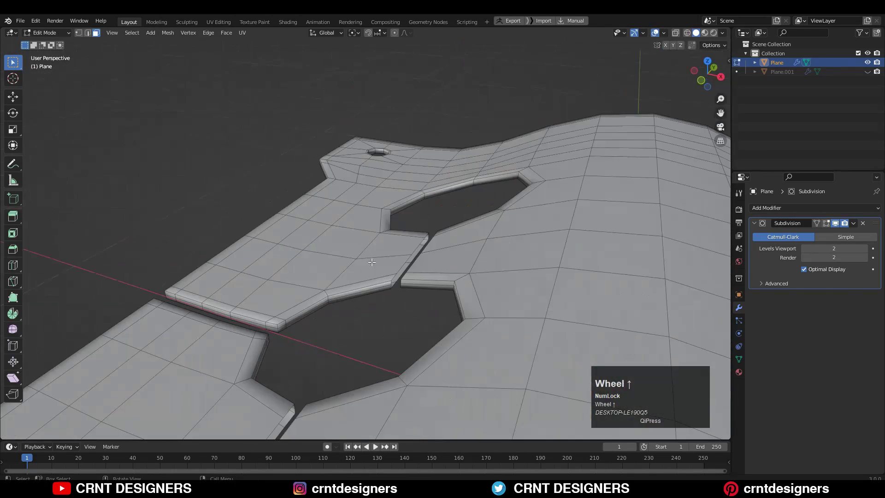
Dissolve the selected edge loop beside the vertical slot and fill the open slot walls with faces.
middle_click_drag(367, 289, 427, 270)
scroll(442, 295, "up", 3)
left_click(420, 340)
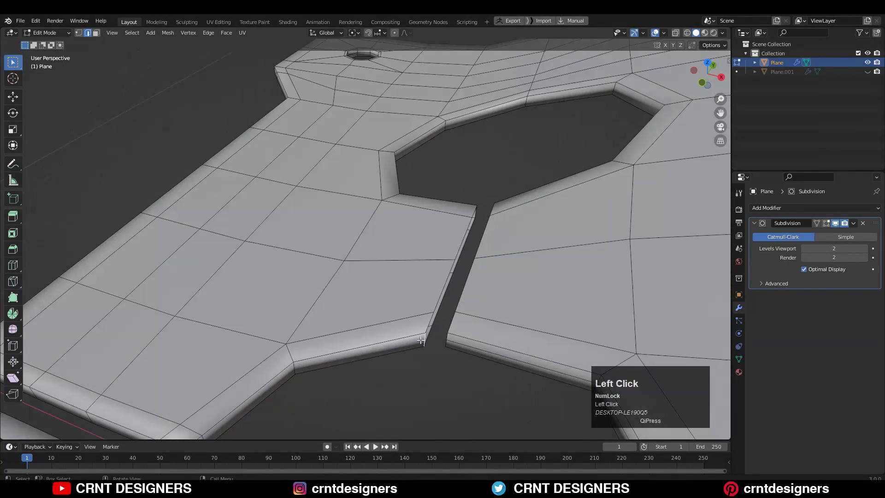
middle_click_drag(476, 328, 497, 319)
left_click(480, 321, "alt")
key("ctrl+x")
left_click(467, 322)
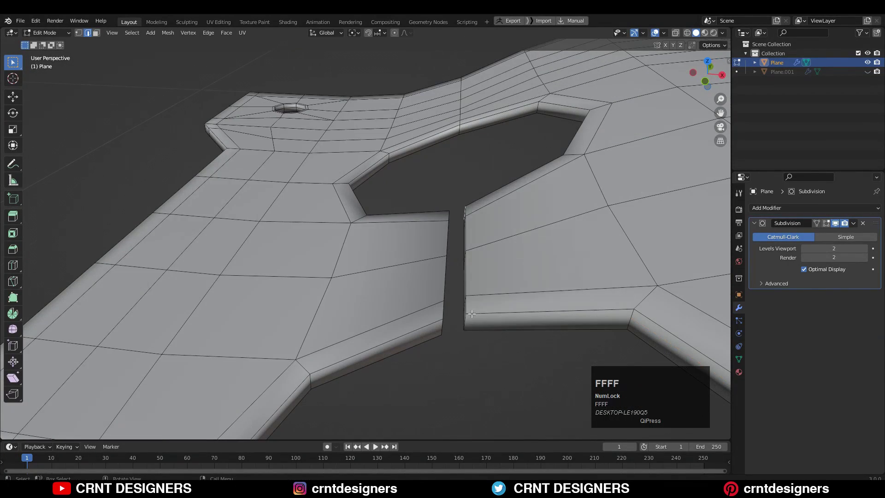
scroll(581, 216, "up", 2)
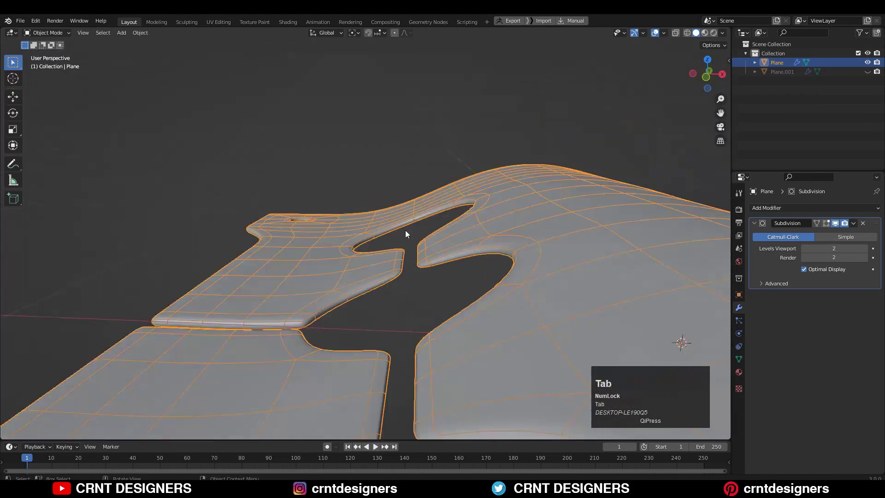
Add supporting loop cuts along the sides of the vertical slots with a slide factor of 0.8.
left_click(417, 144)
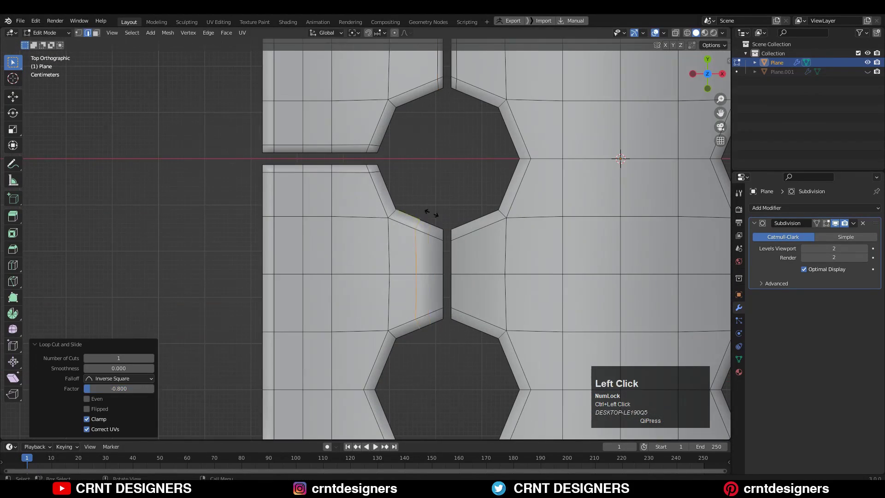
key("ctrl+r")
left_click(421, 154, "ctrl")
left_click(104, 389)
left_click_drag(104, 388, 91, 372)
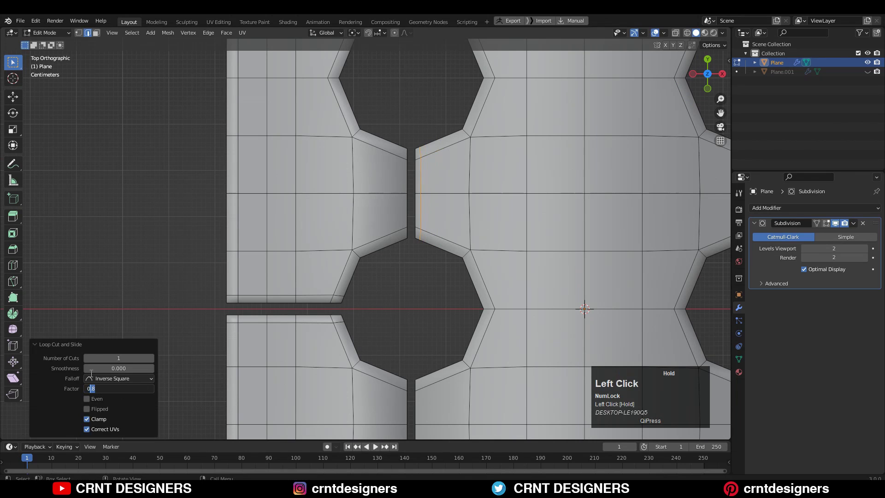
left_click(371, 258)
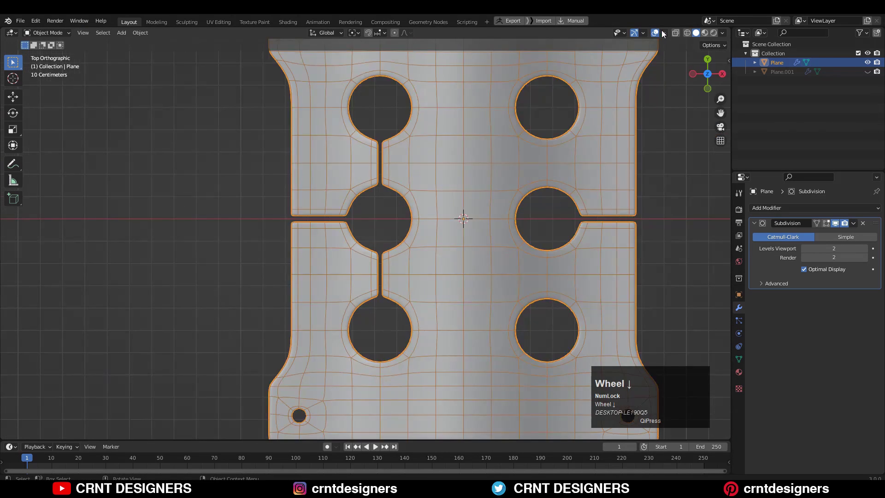
Examine the smoothed plate and its new slots from several angles with the overlays hidden.
scroll(524, 208, "down", 3)
left_click(654, 33)
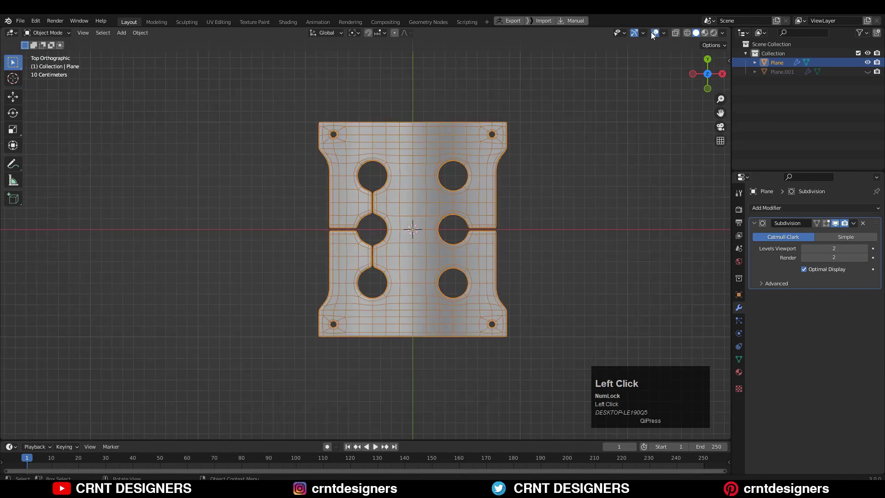
left_click(654, 33)
middle_click_drag(512, 286, 453, 288)
scroll(389, 261, "up", 3)
middle_click_drag(388, 262, 513, 272)
scroll(342, 264, "up", 3)
scroll(342, 264, "down", 5)
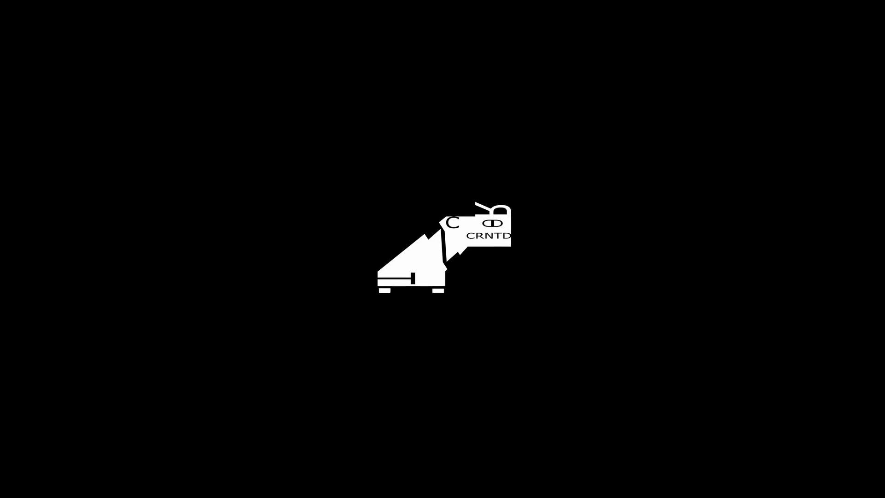